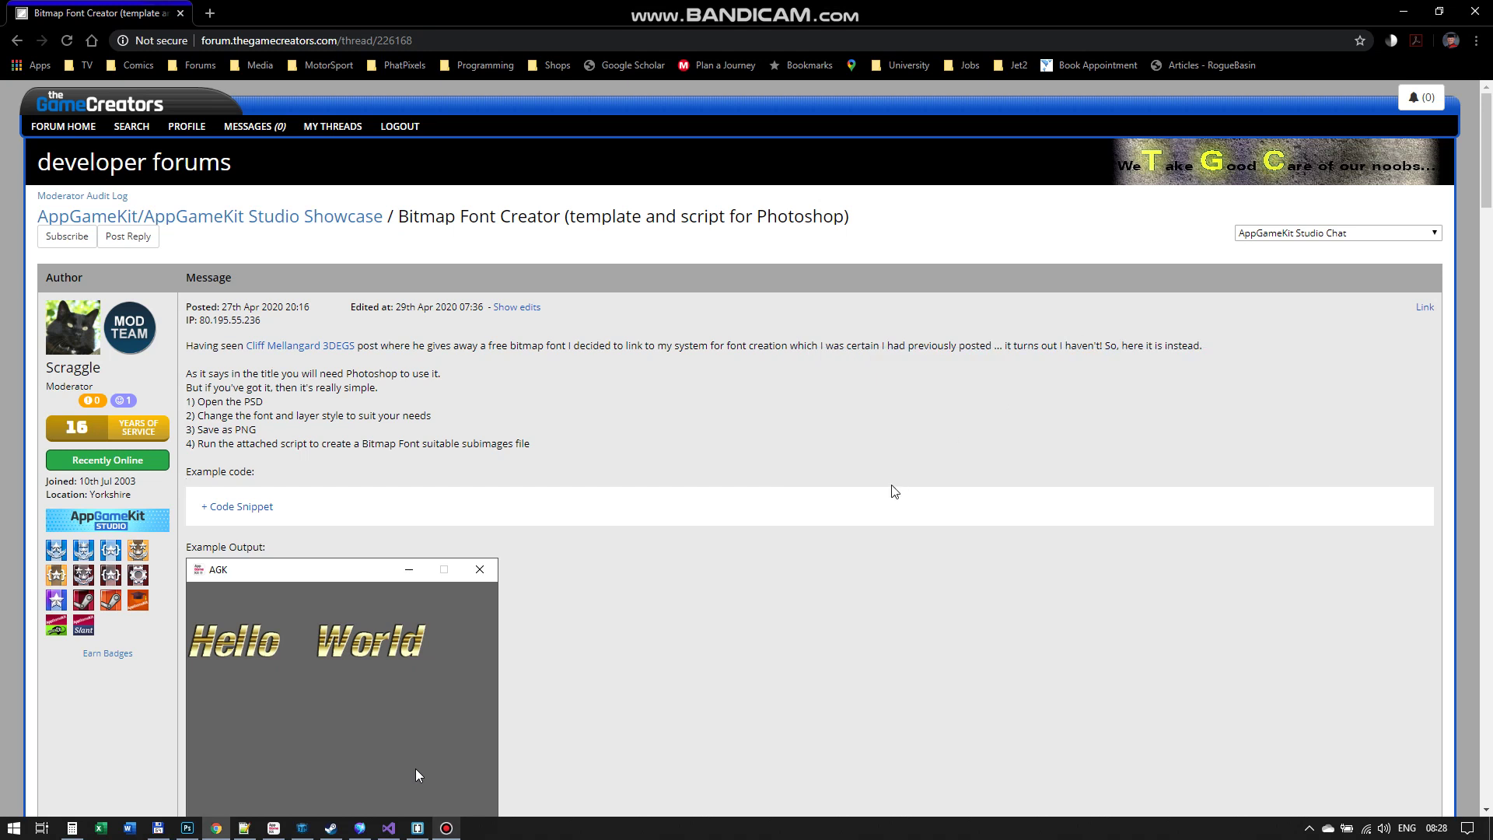
Scroll the Bitmap Font Creator thread to the Example Output and the .jsx and .psd attachments.
left_click(673, 422)
scroll(675, 427, "down", 4)
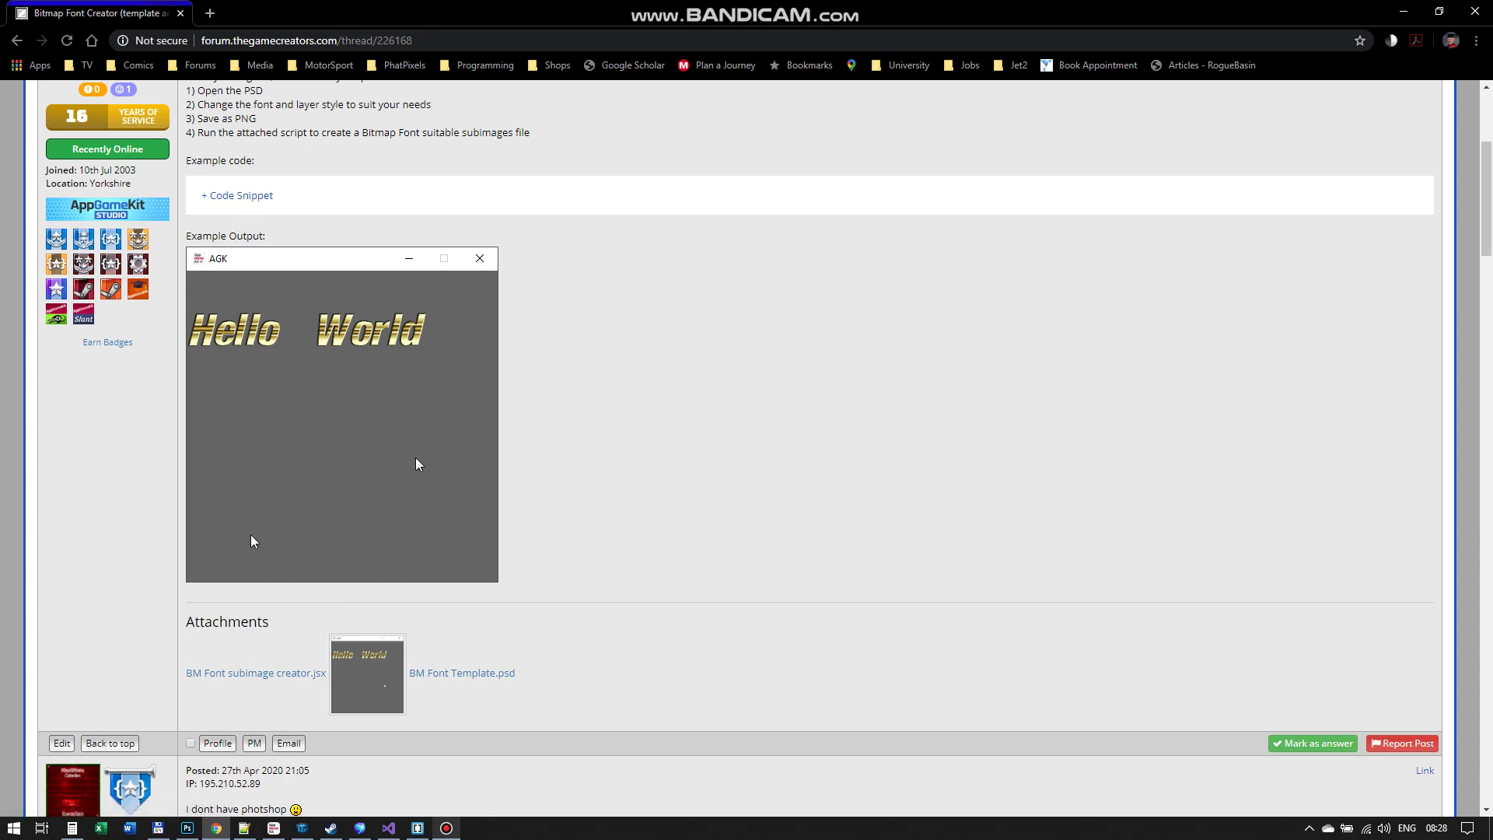
Check the media folder, then run the BMfont project in AGK and close its preview window.
left_click(274, 828)
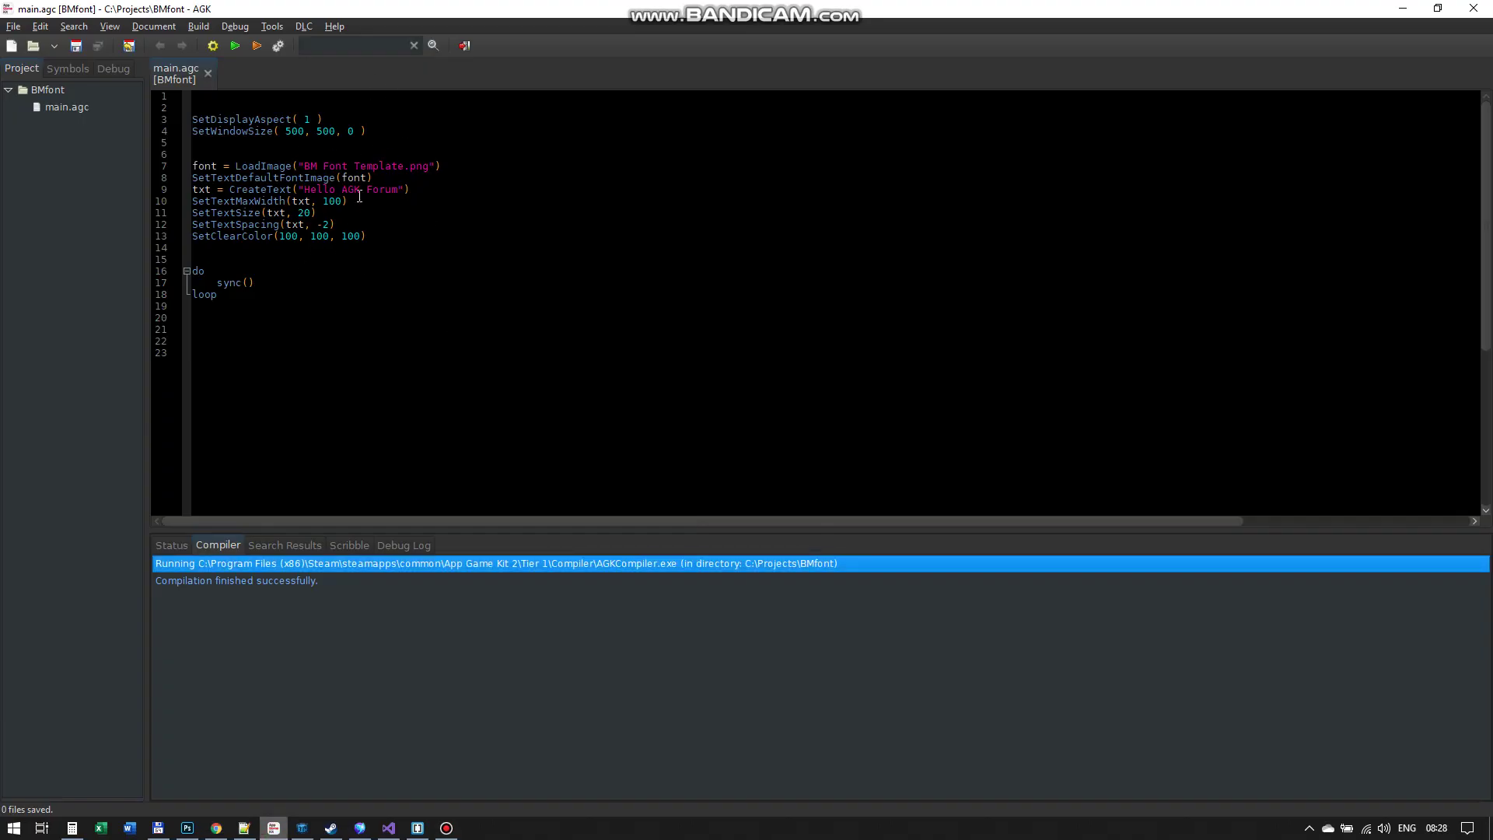
left_click(158, 829)
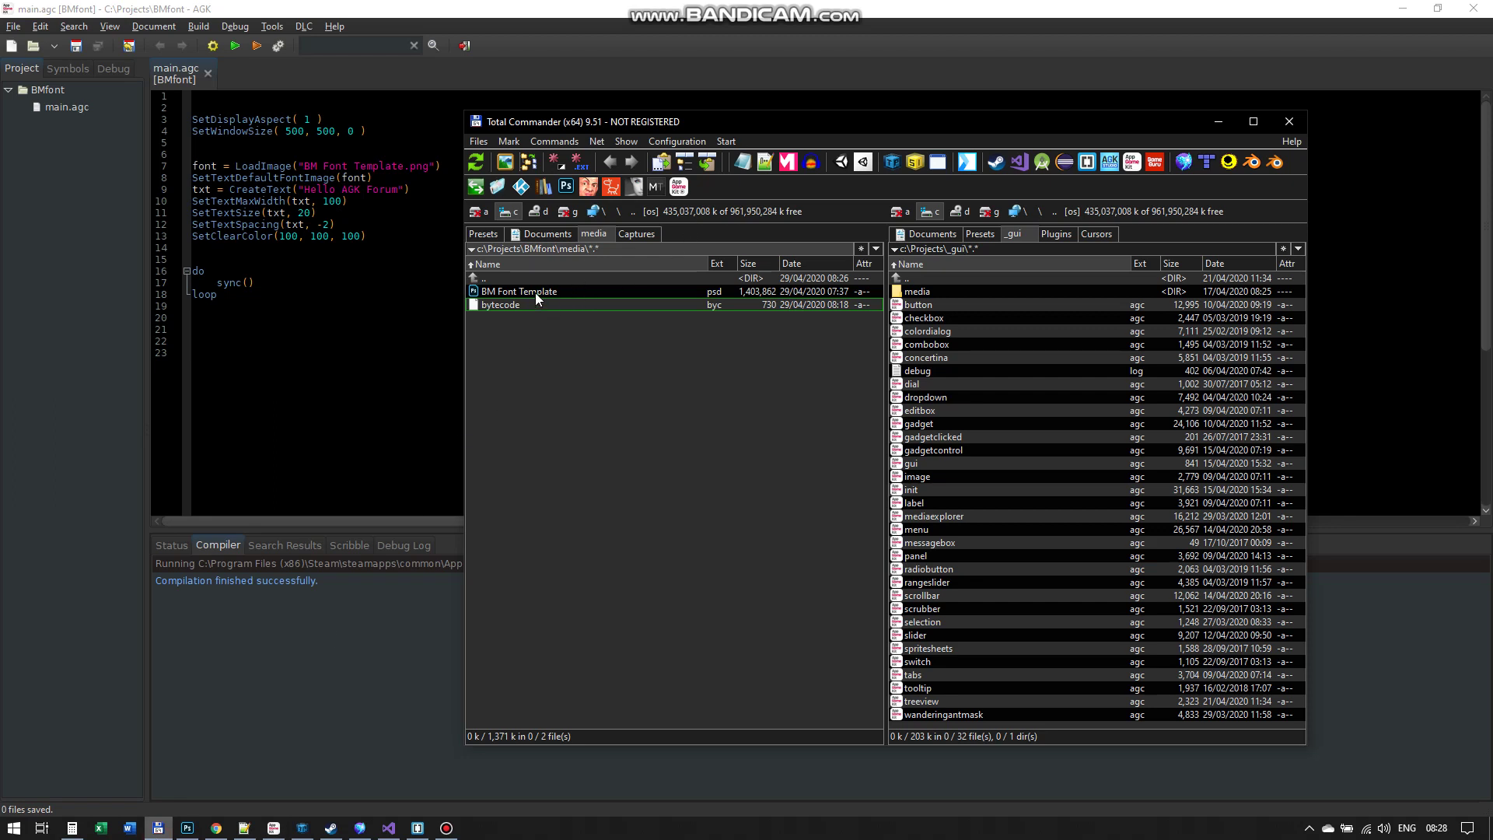
left_click(253, 64)
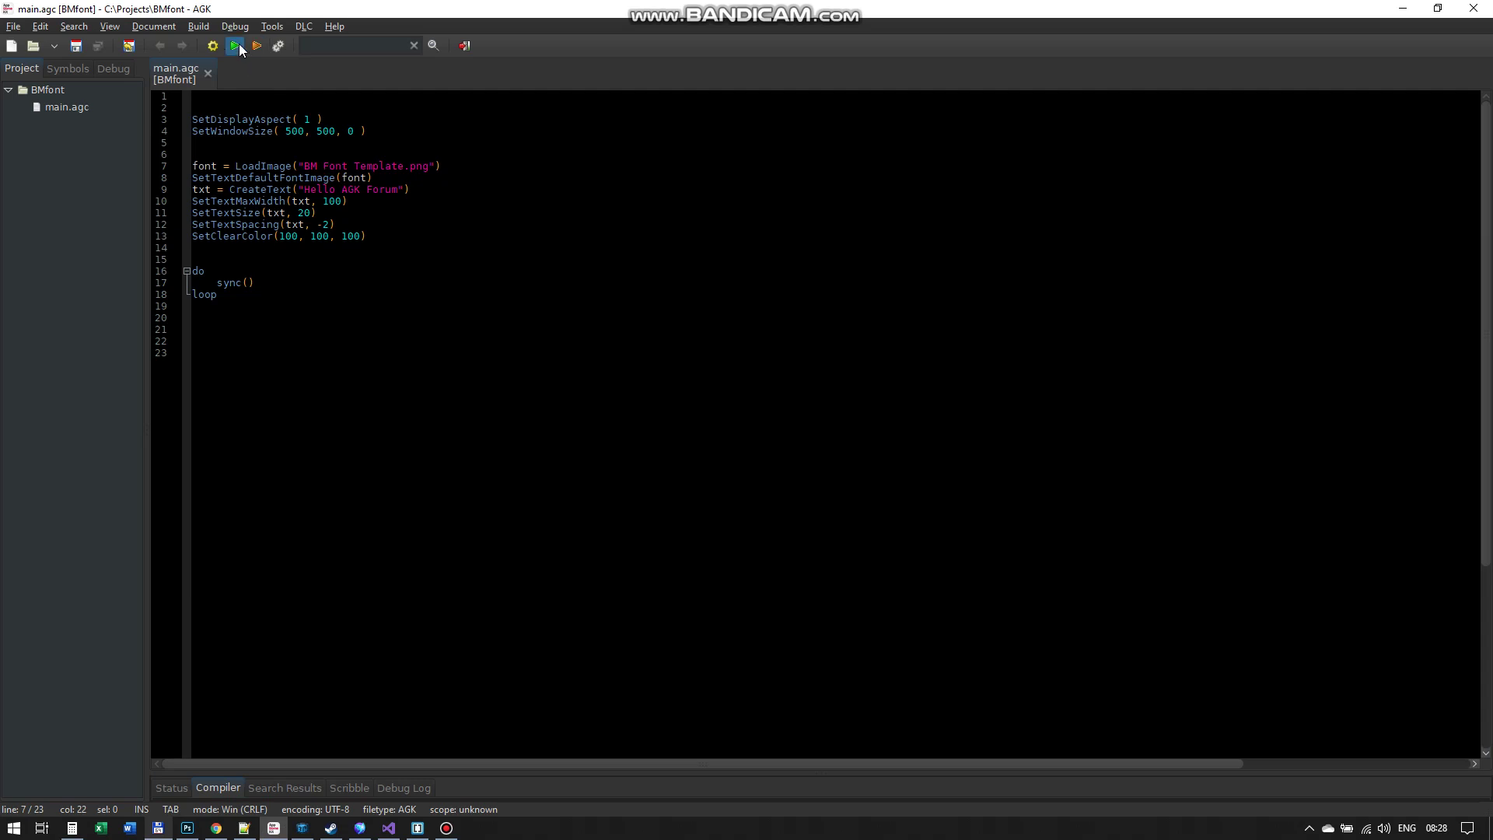
left_click(237, 45)
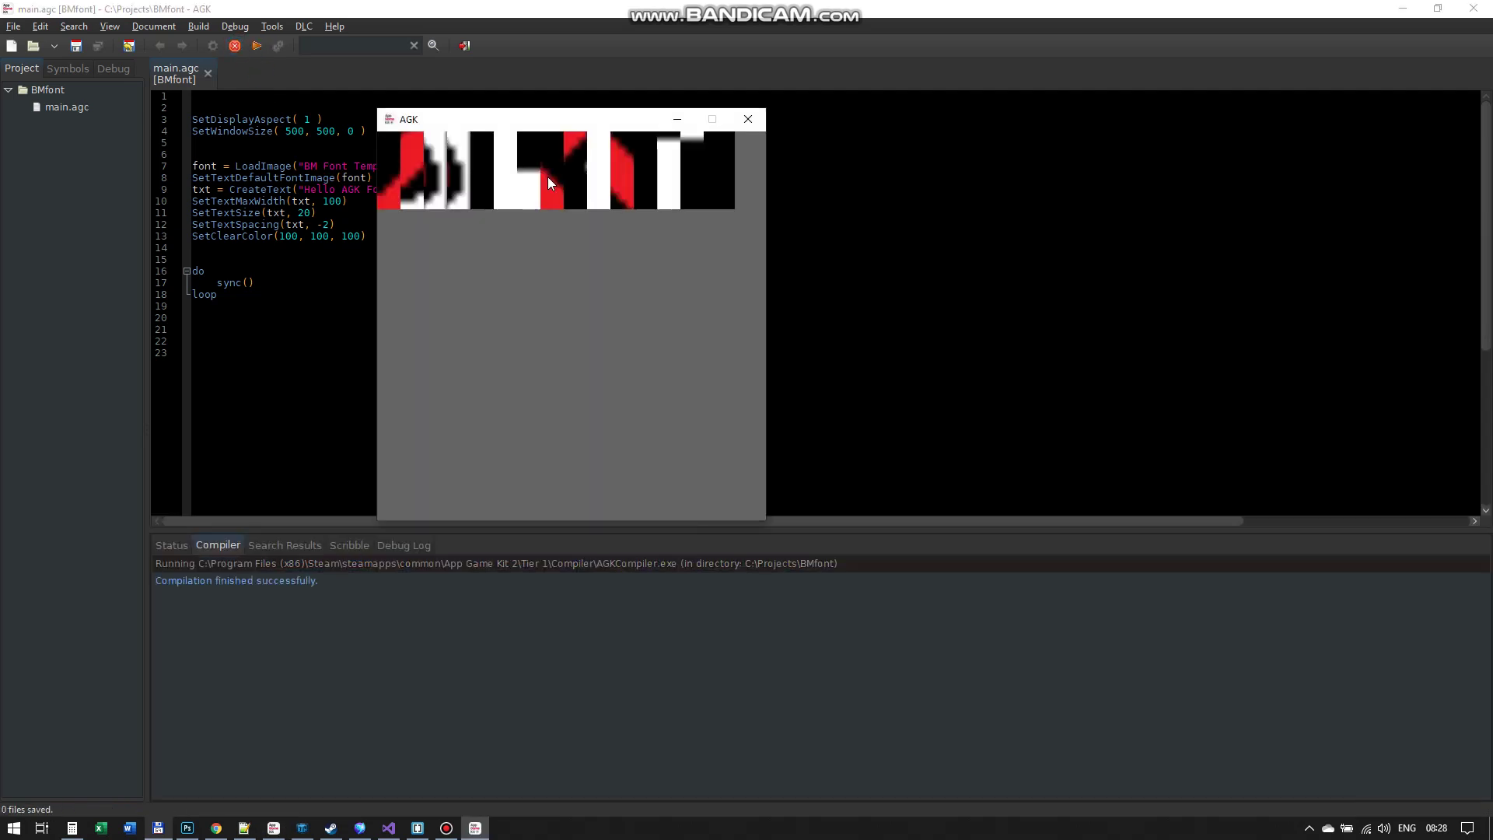
left_click(748, 121)
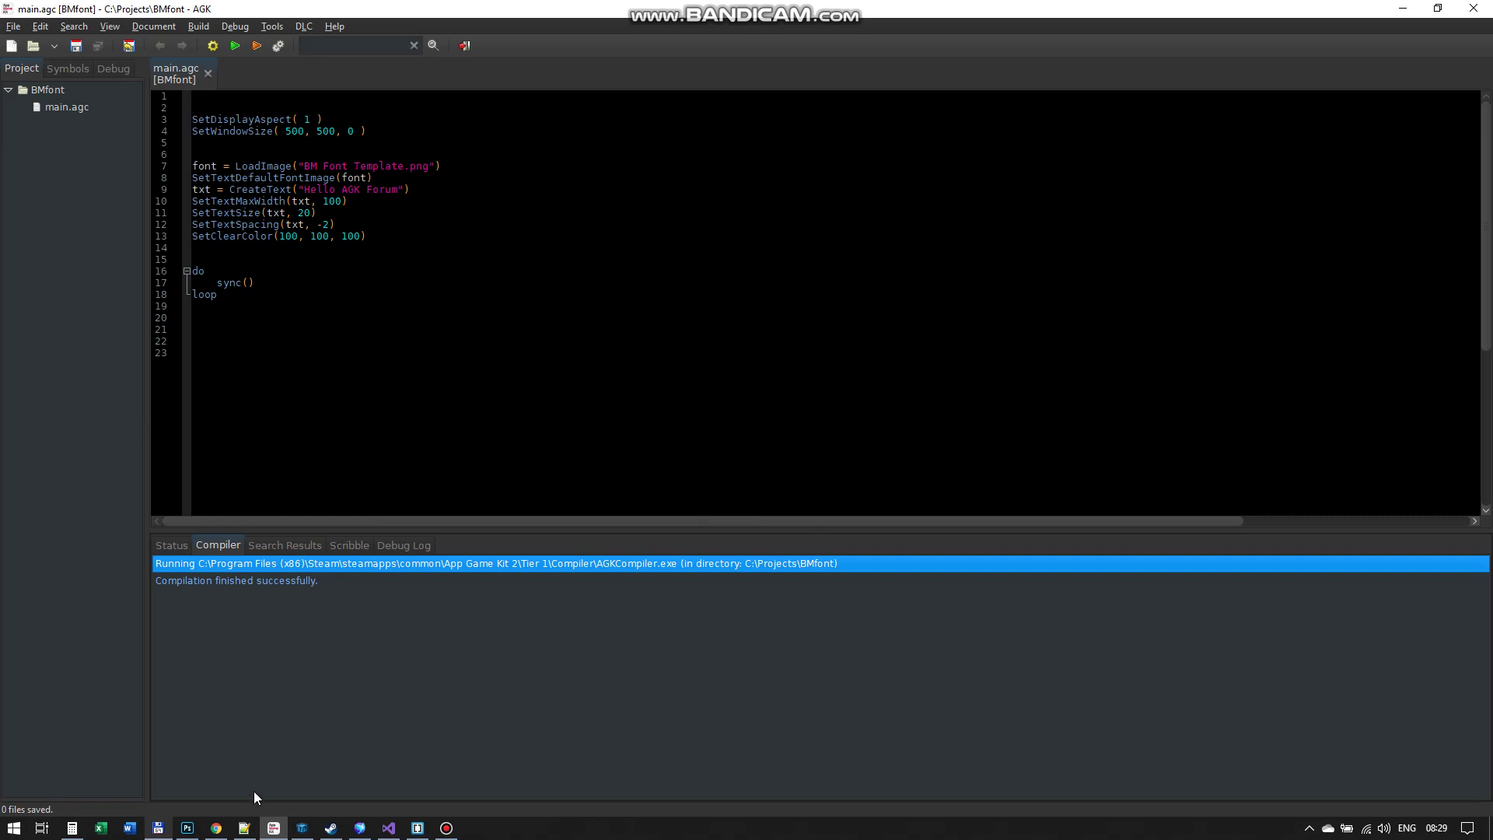
Show the BM Font subimage creator.jsx script and its installation instructions in Notepad++.
left_click(244, 827)
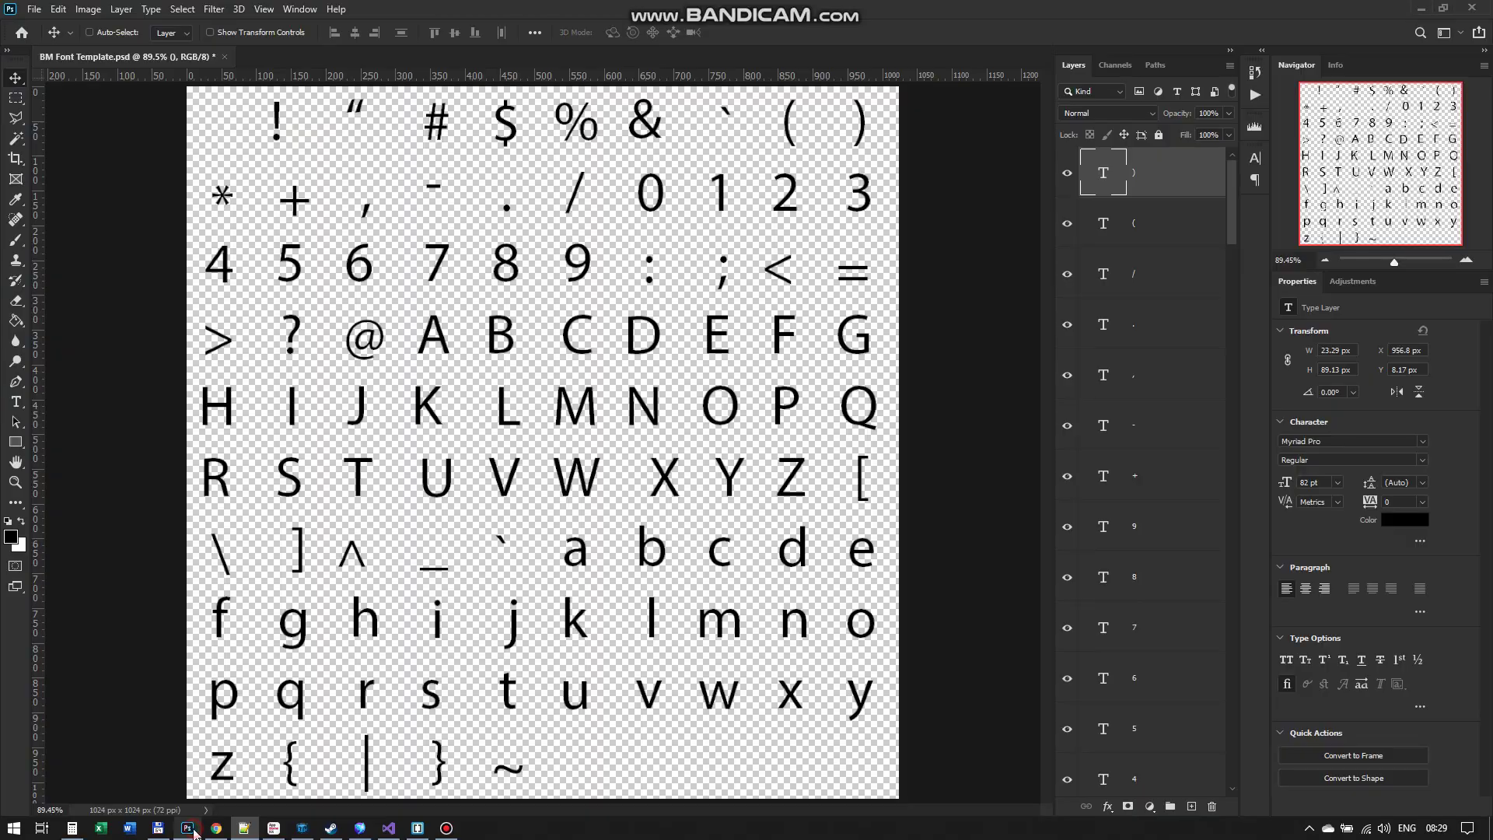
Select all glyph layers in BM Font Template.psd and set their font to Coolville.
left_click(187, 828)
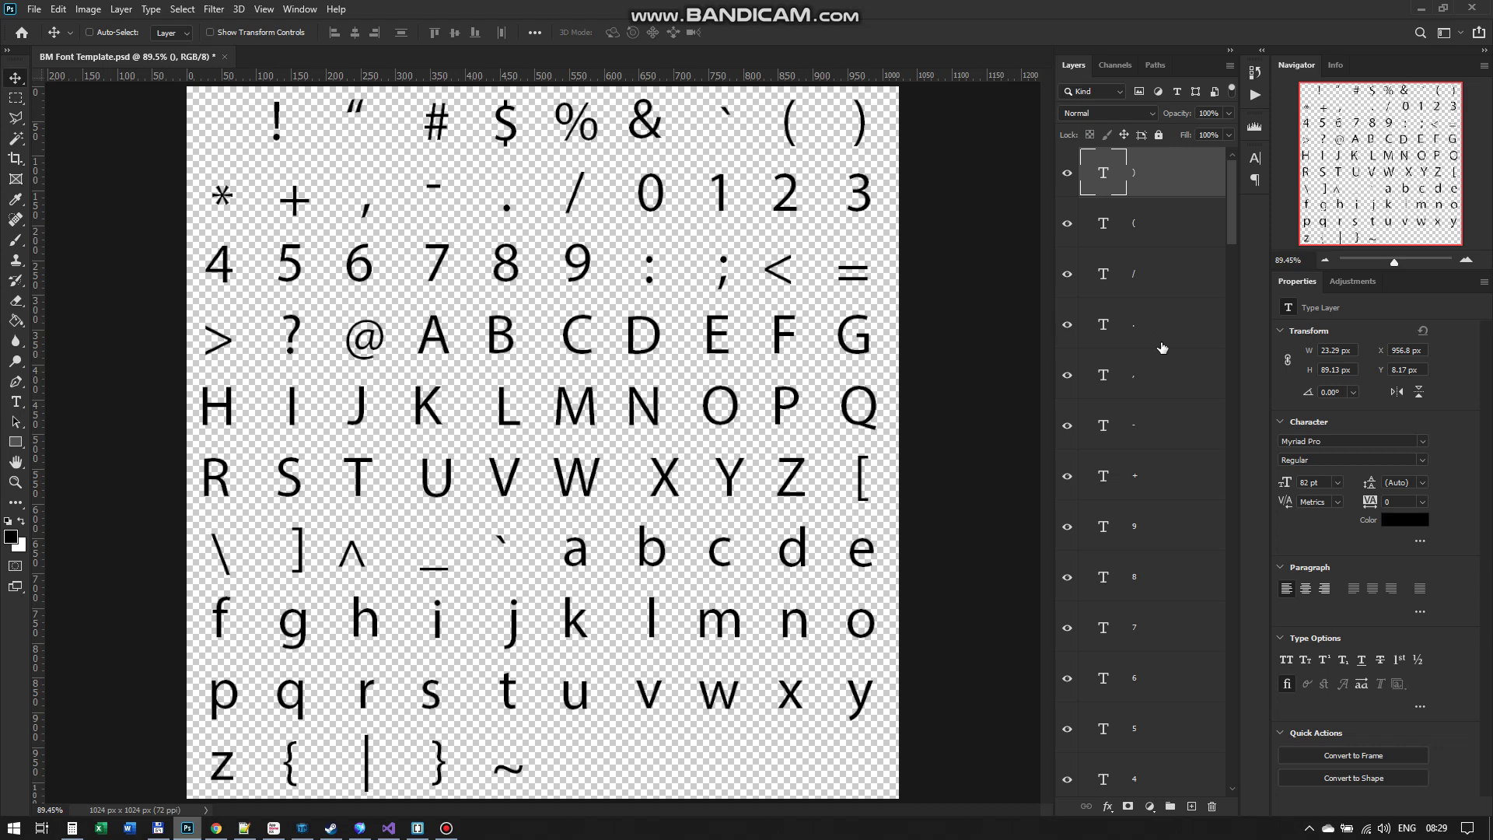
left_click(183, 9)
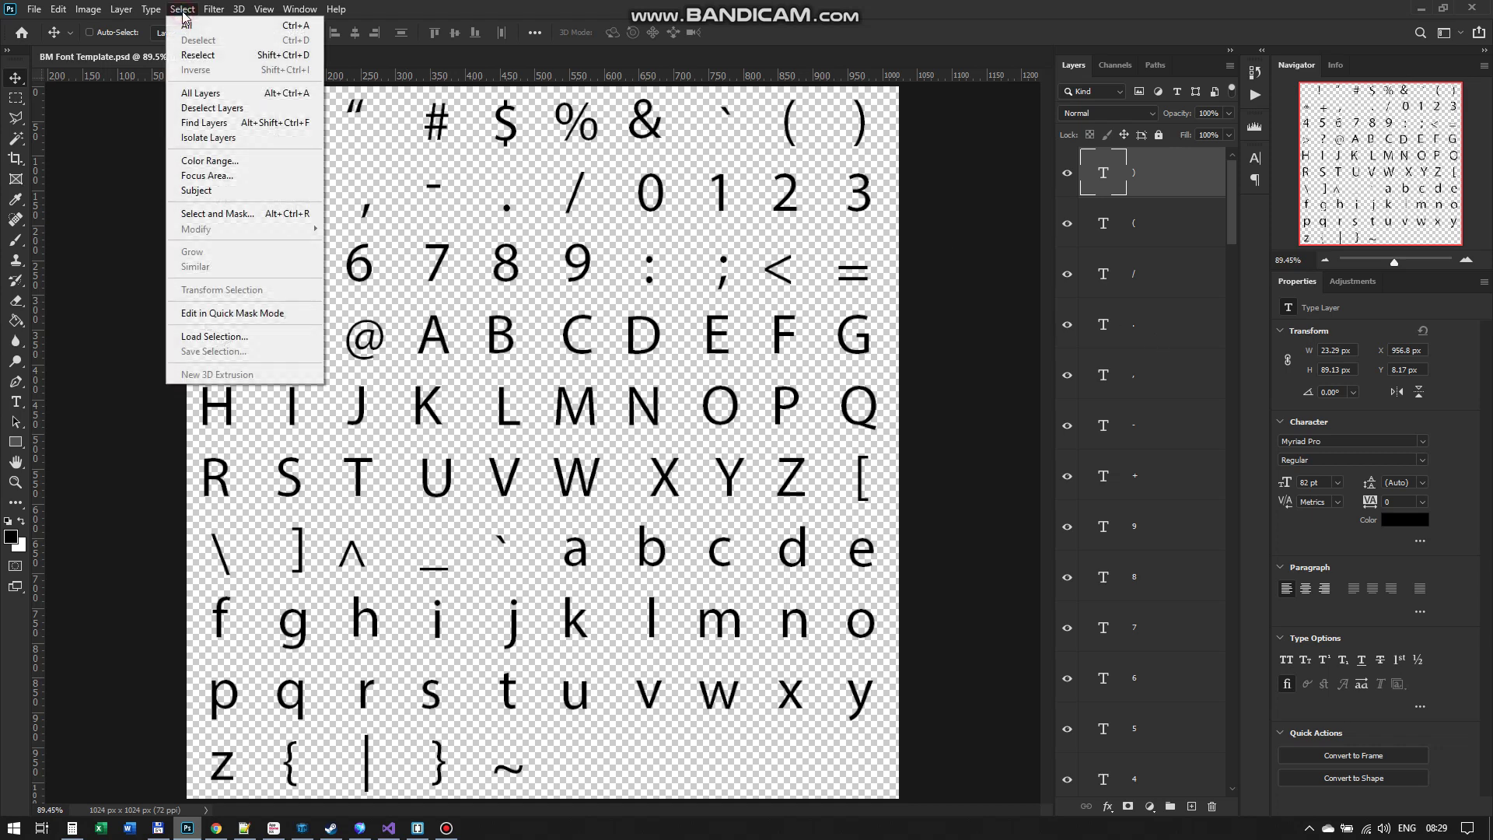
left_click(221, 93)
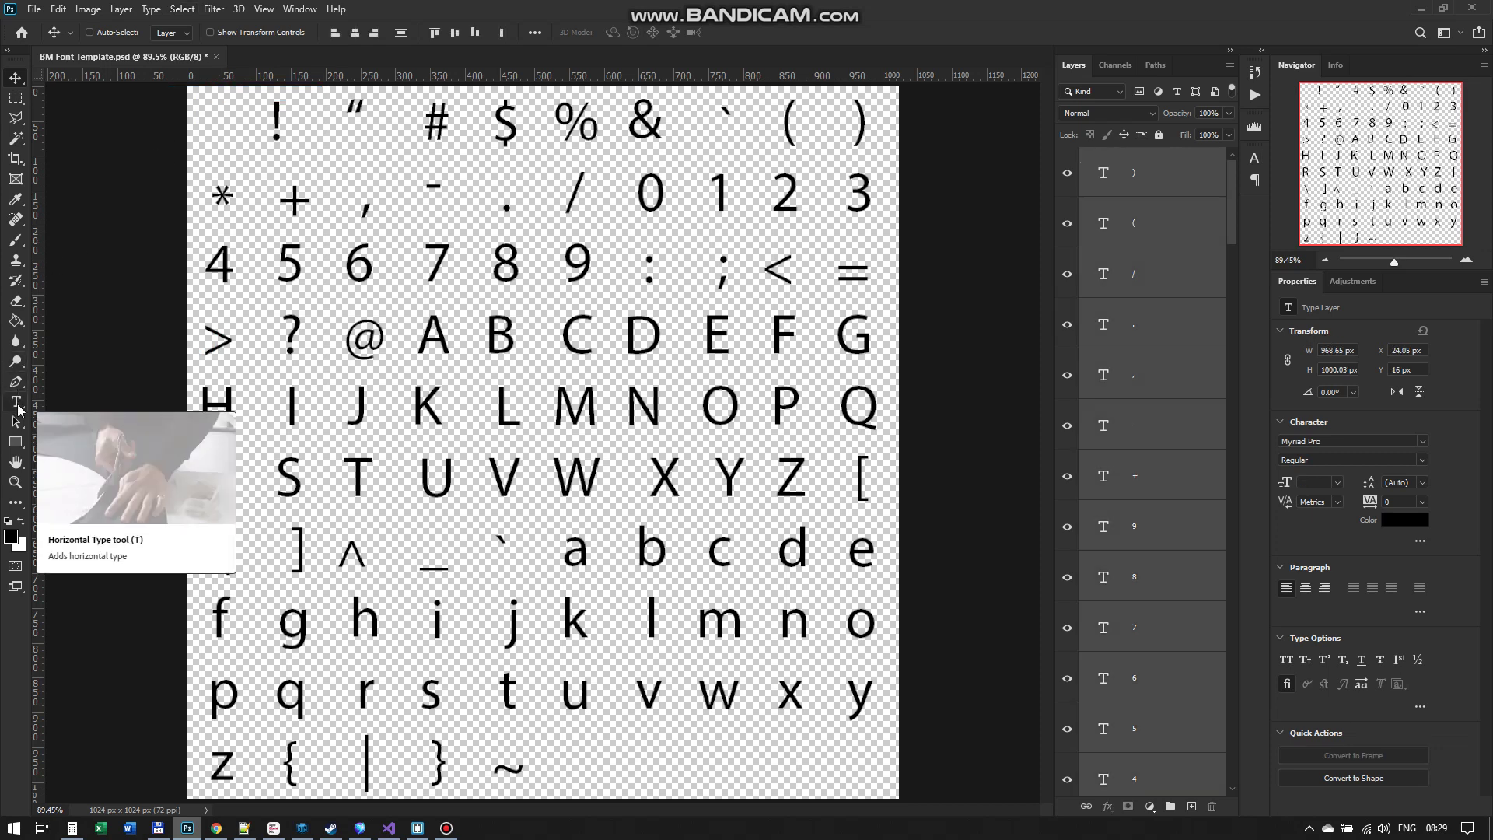
left_click(17, 405)
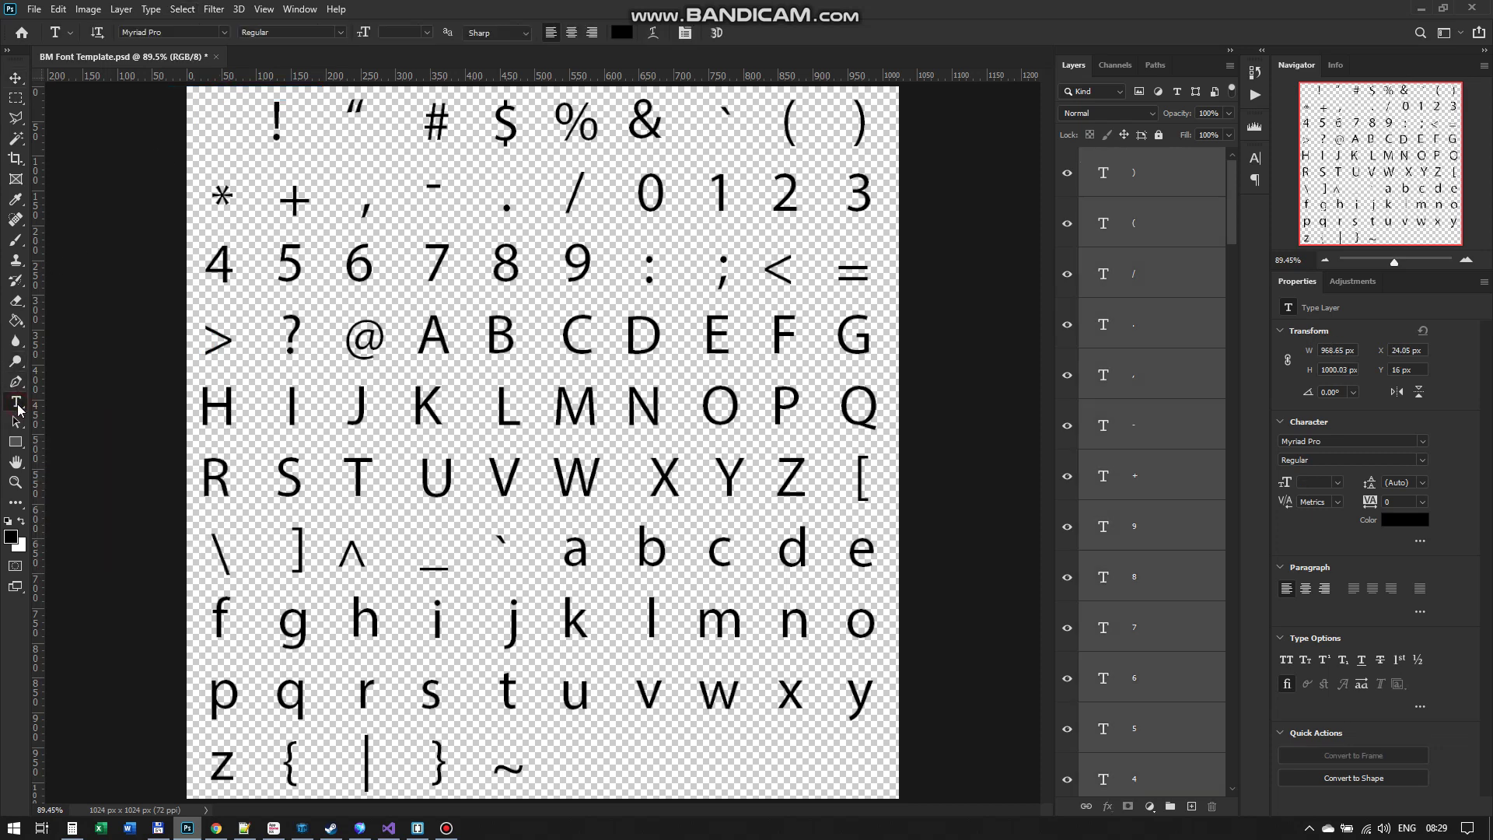
left_click(224, 32)
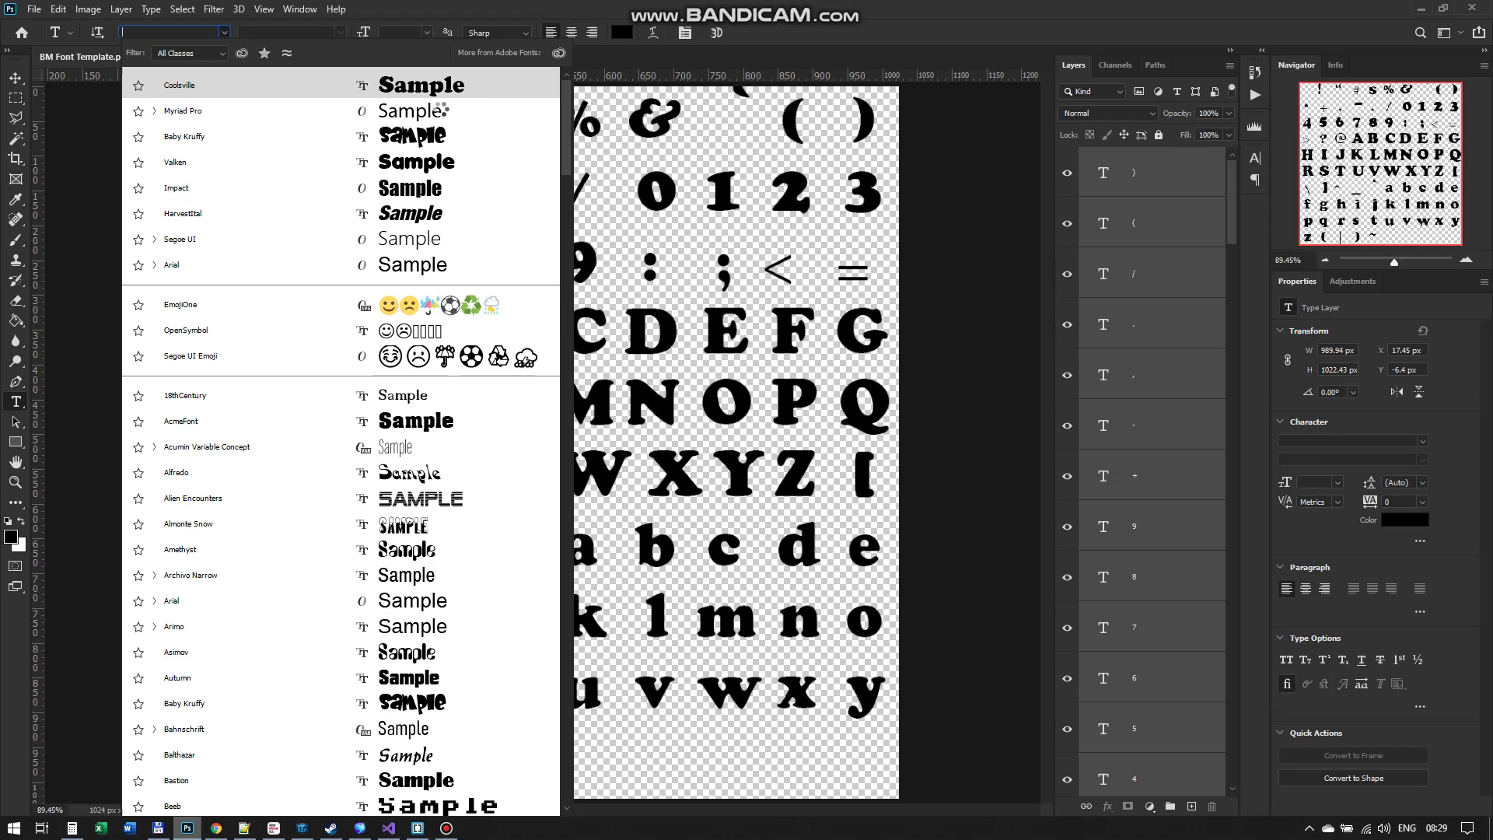
left_click(606, 264)
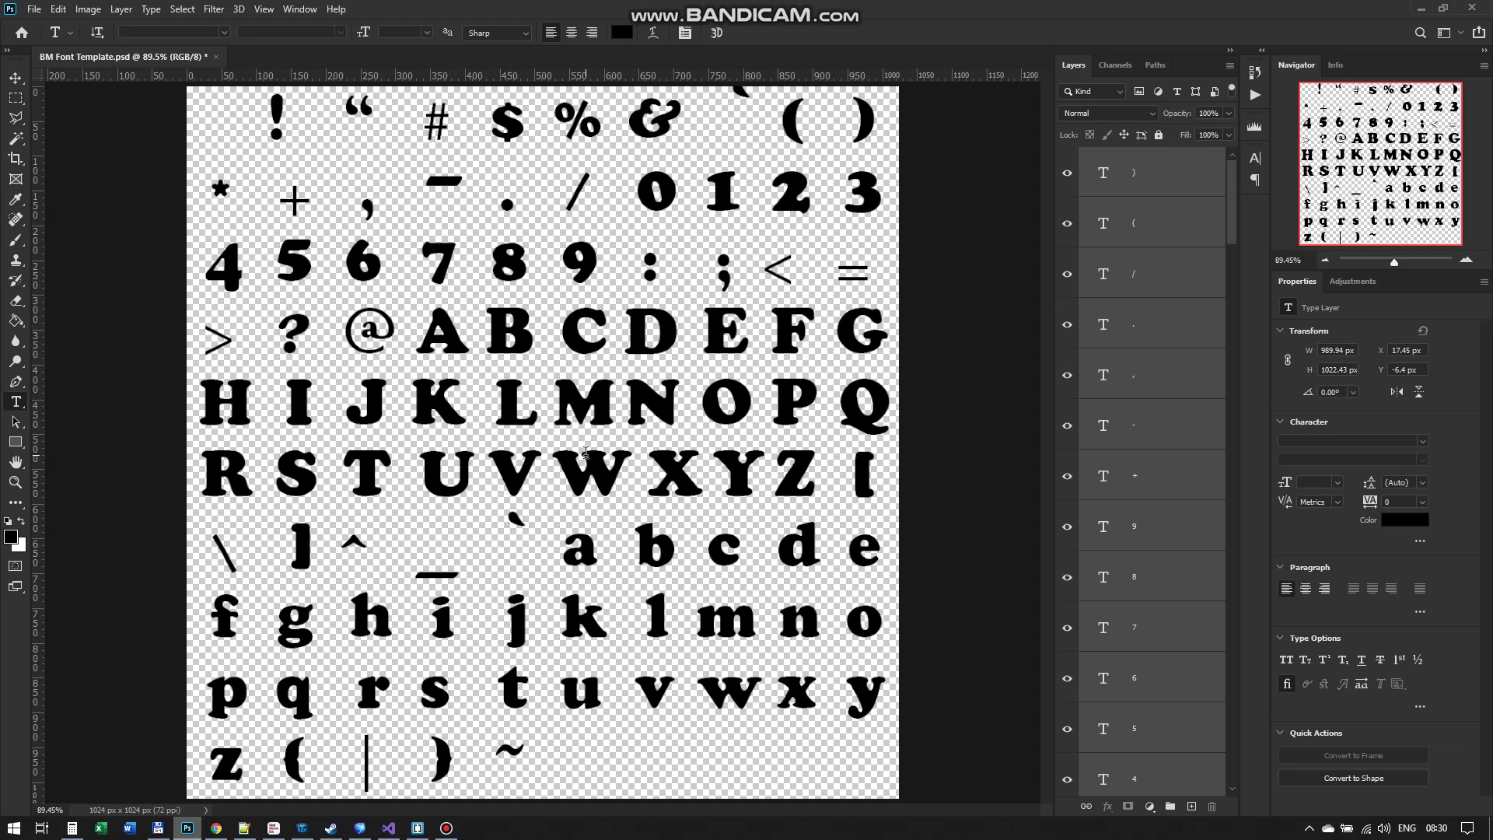
Select the W glyph's layer and apply the Cheetah preset from the Fur layer styles.
left_click(18, 81)
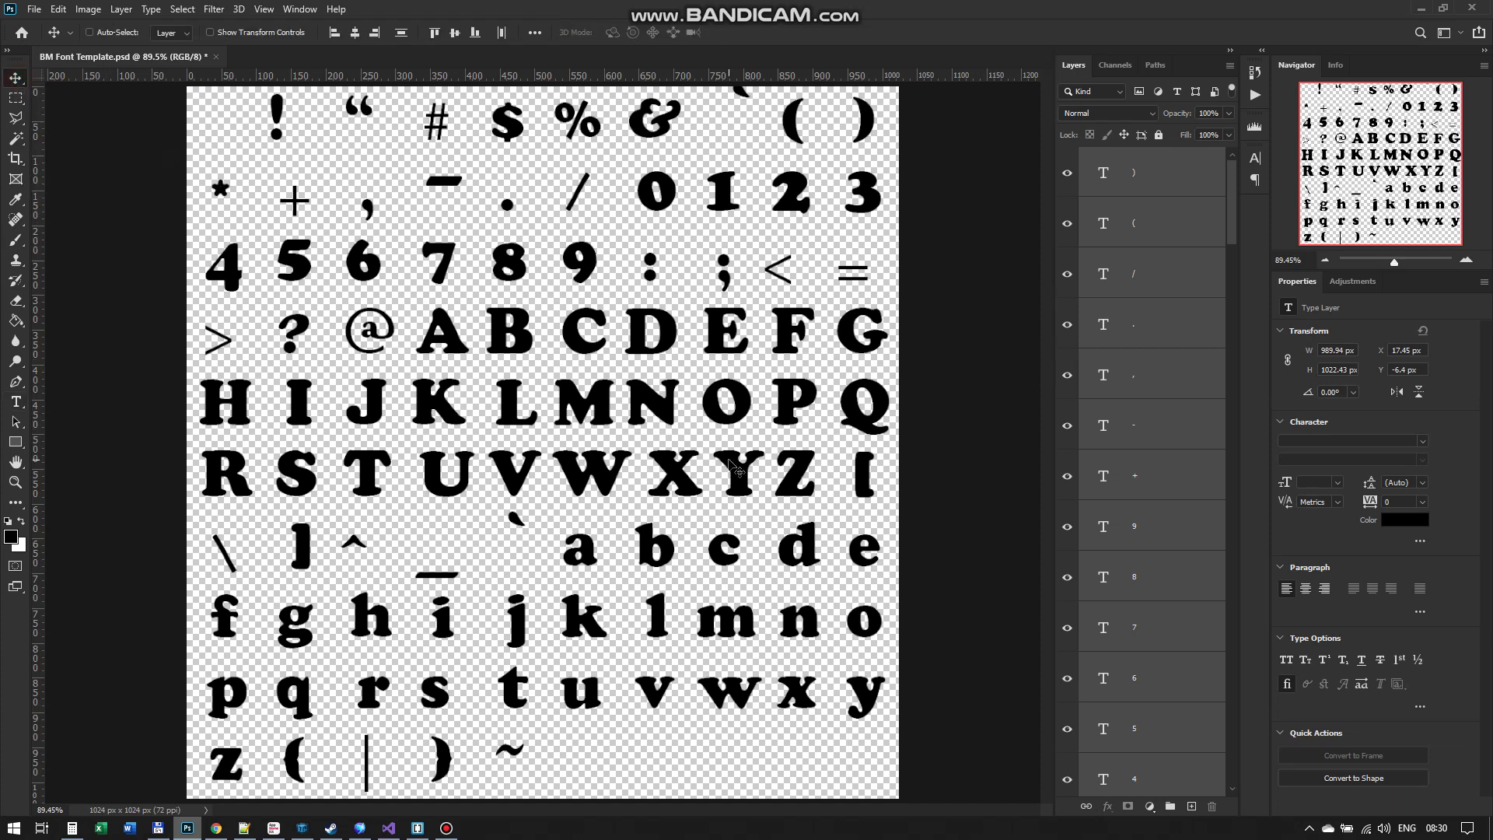
right_click(583, 486)
left_click(625, 484)
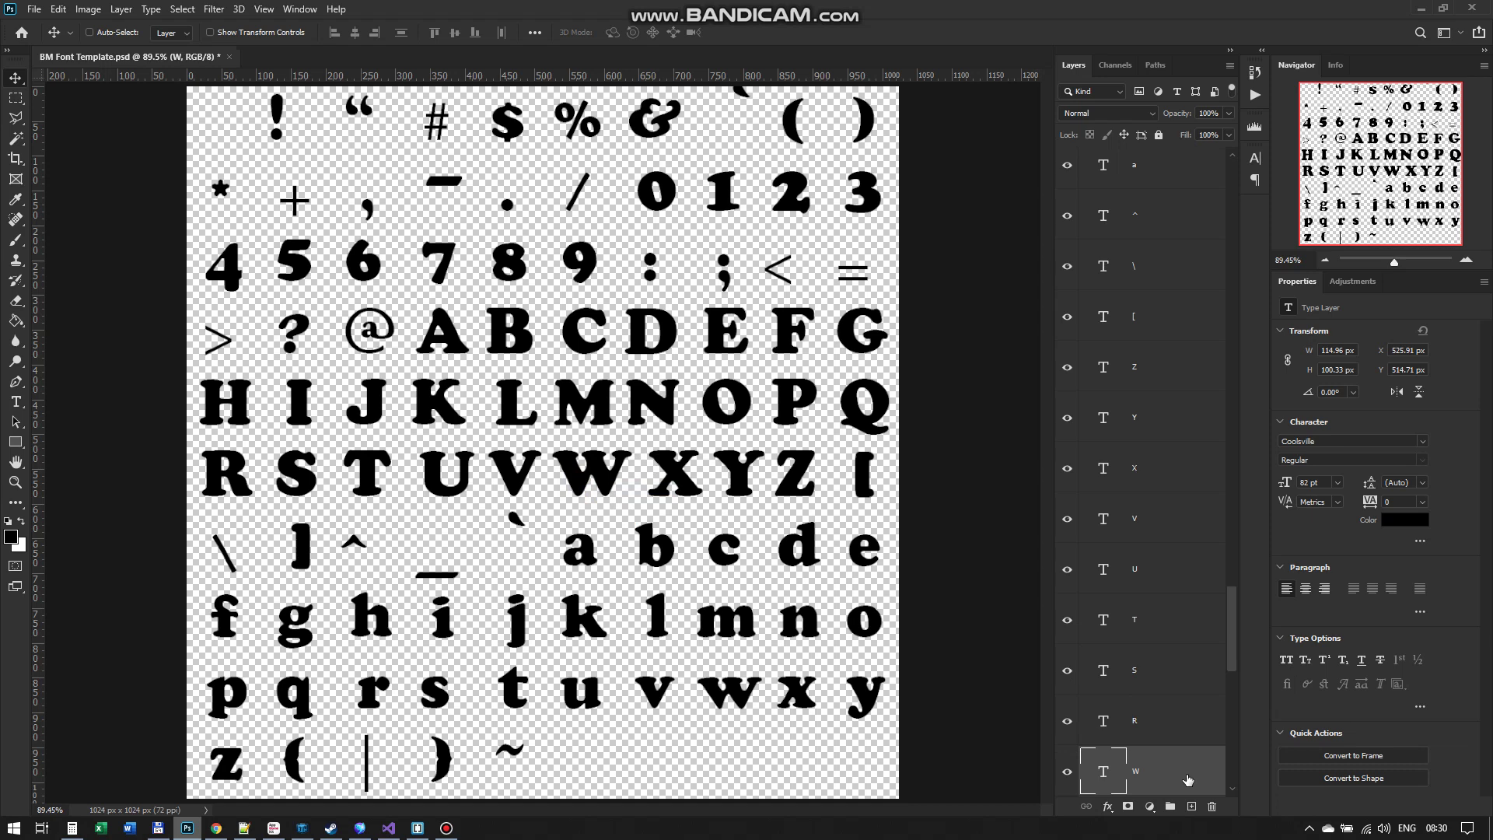
double_click(1187, 780)
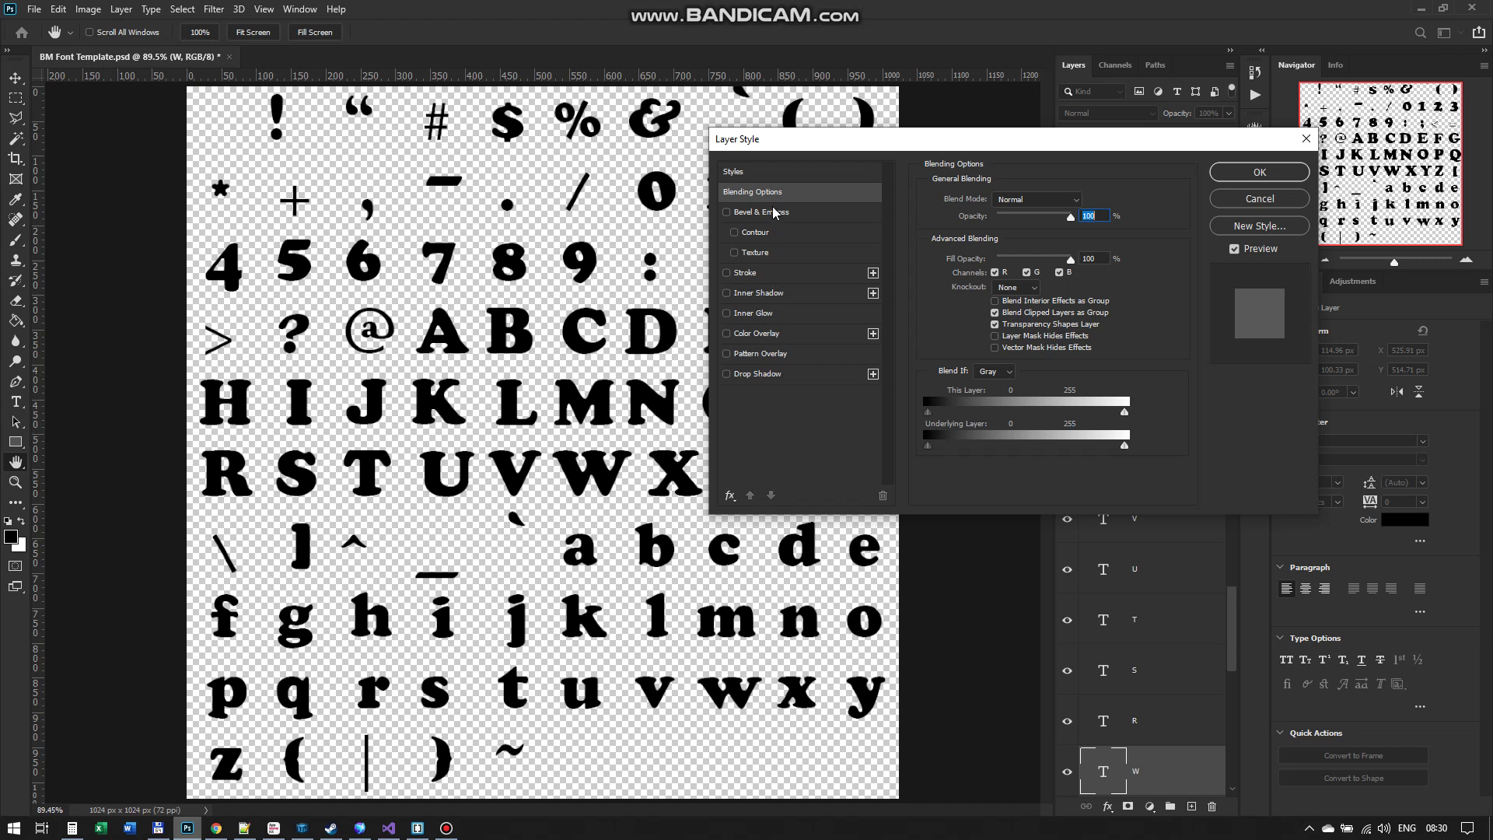
left_click(750, 177)
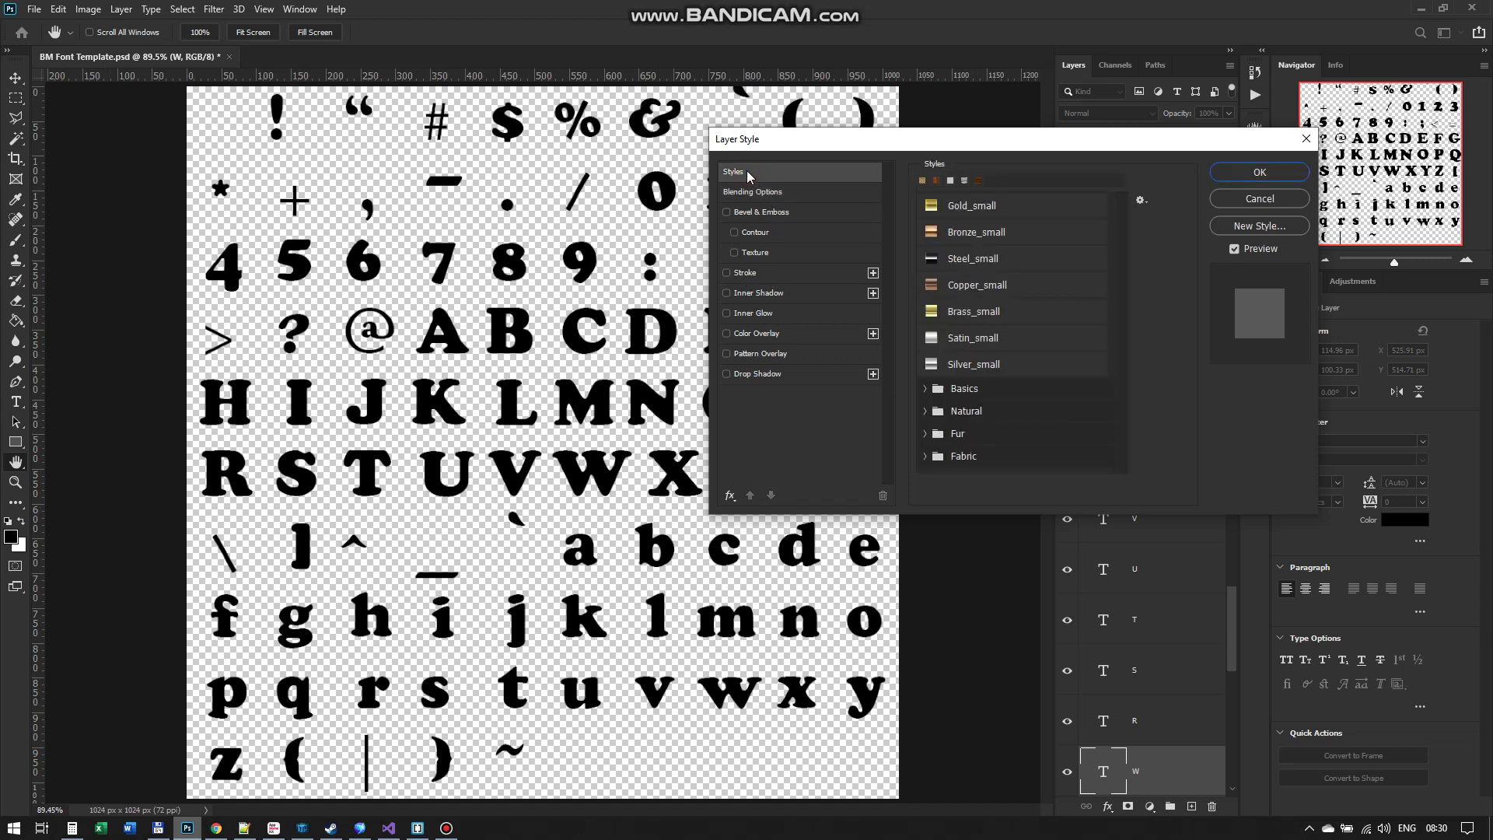
left_click(997, 315)
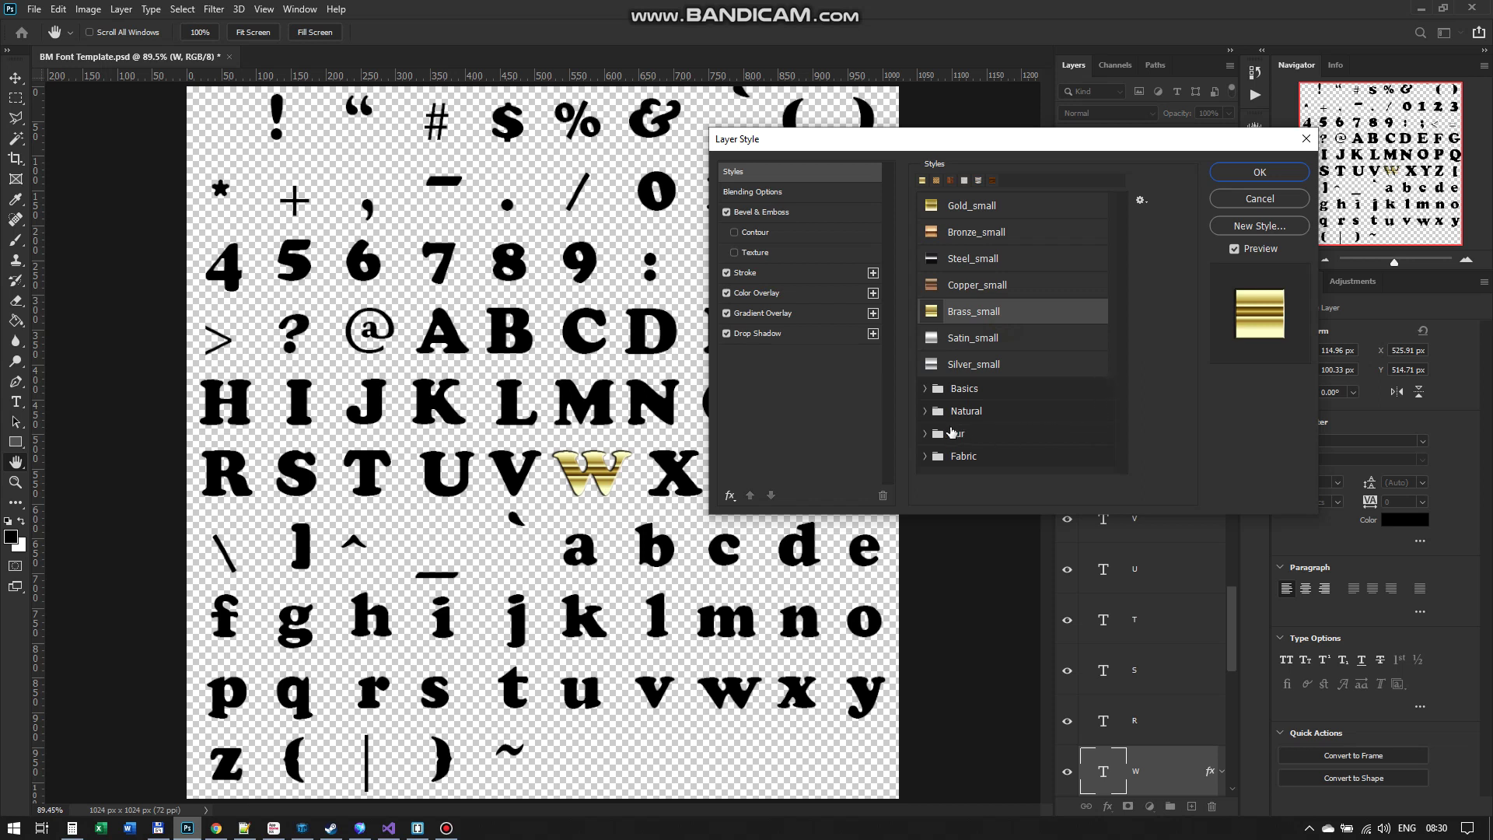
left_click(925, 434)
left_click(1122, 375)
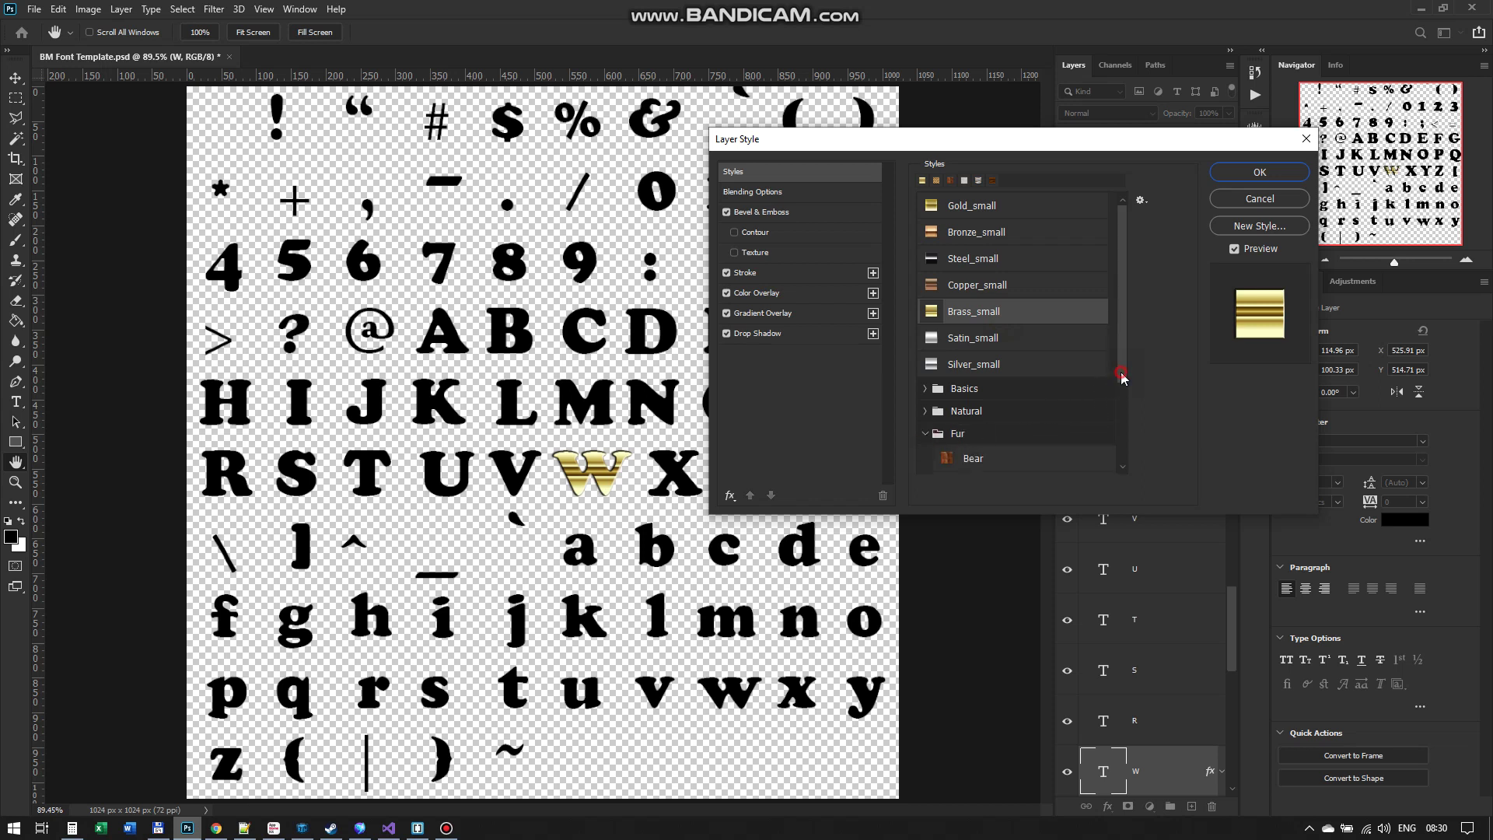
left_click_drag(1122, 374, 1122, 458)
left_click(995, 410)
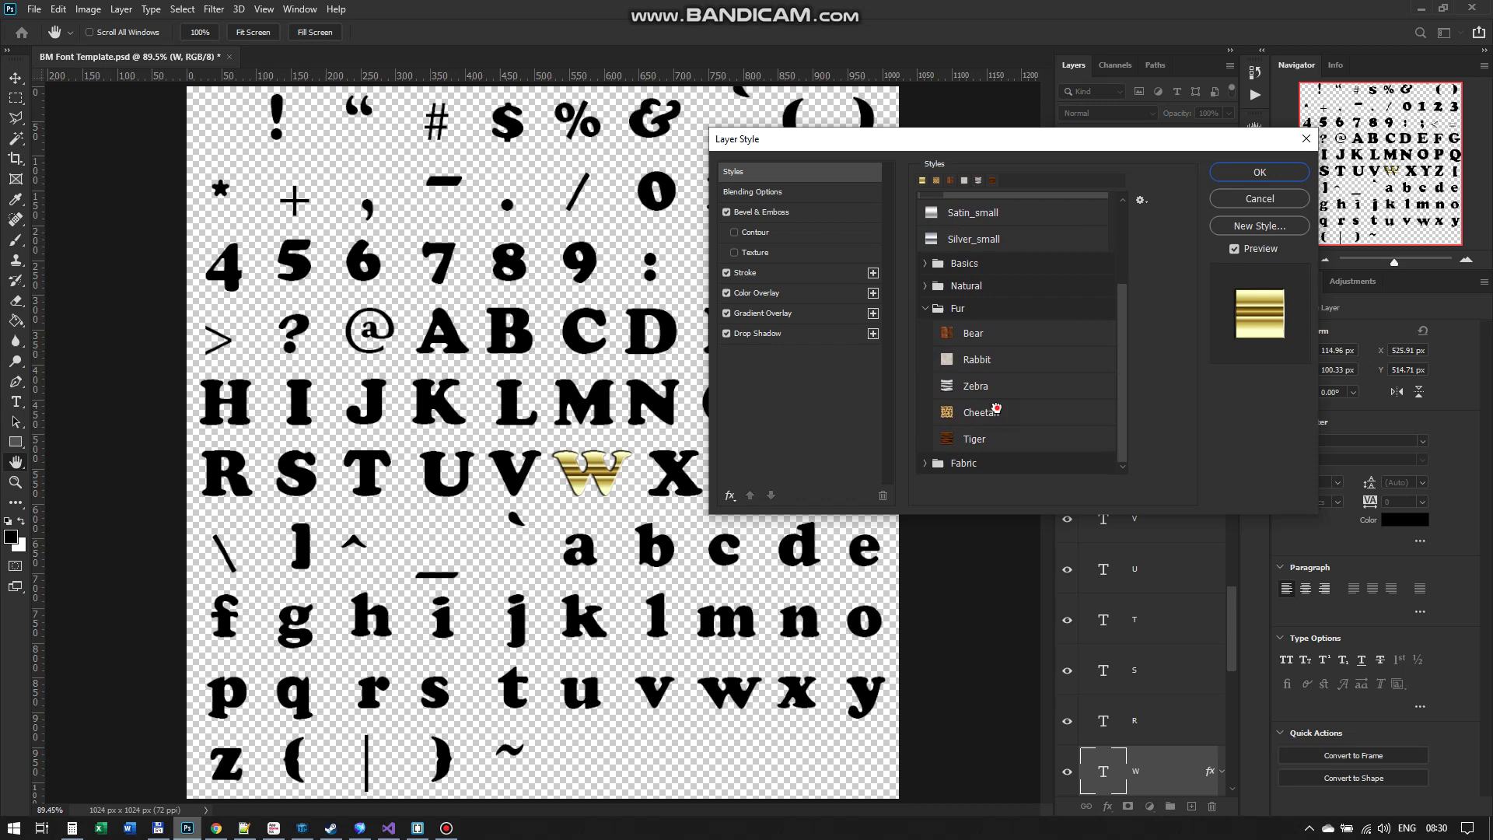
left_click(1260, 173)
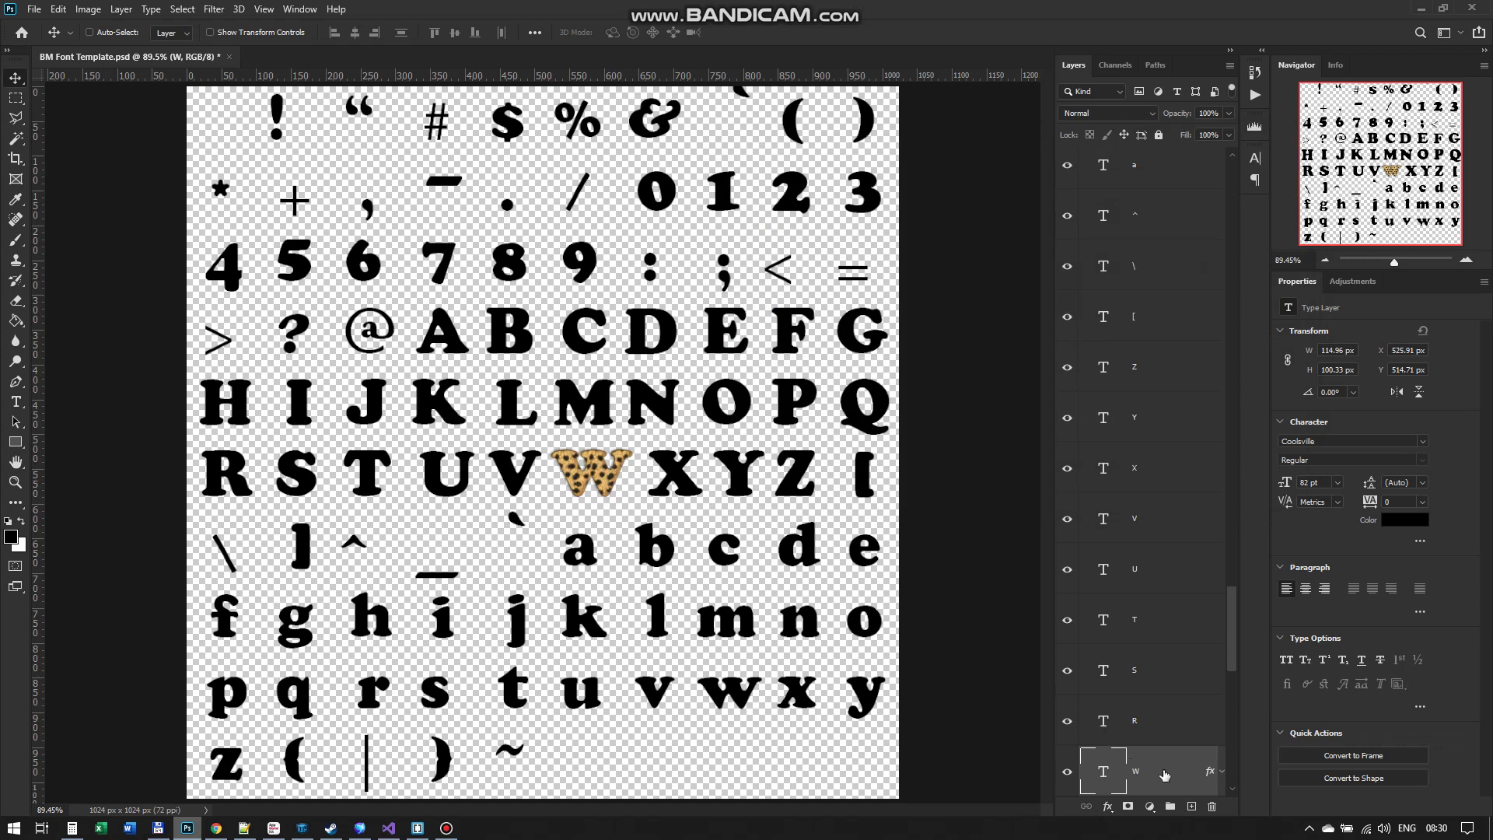
Copy the W layer's style, select all layers with Ctrl+Alt+A, and paste it onto them.
right_click(1175, 777)
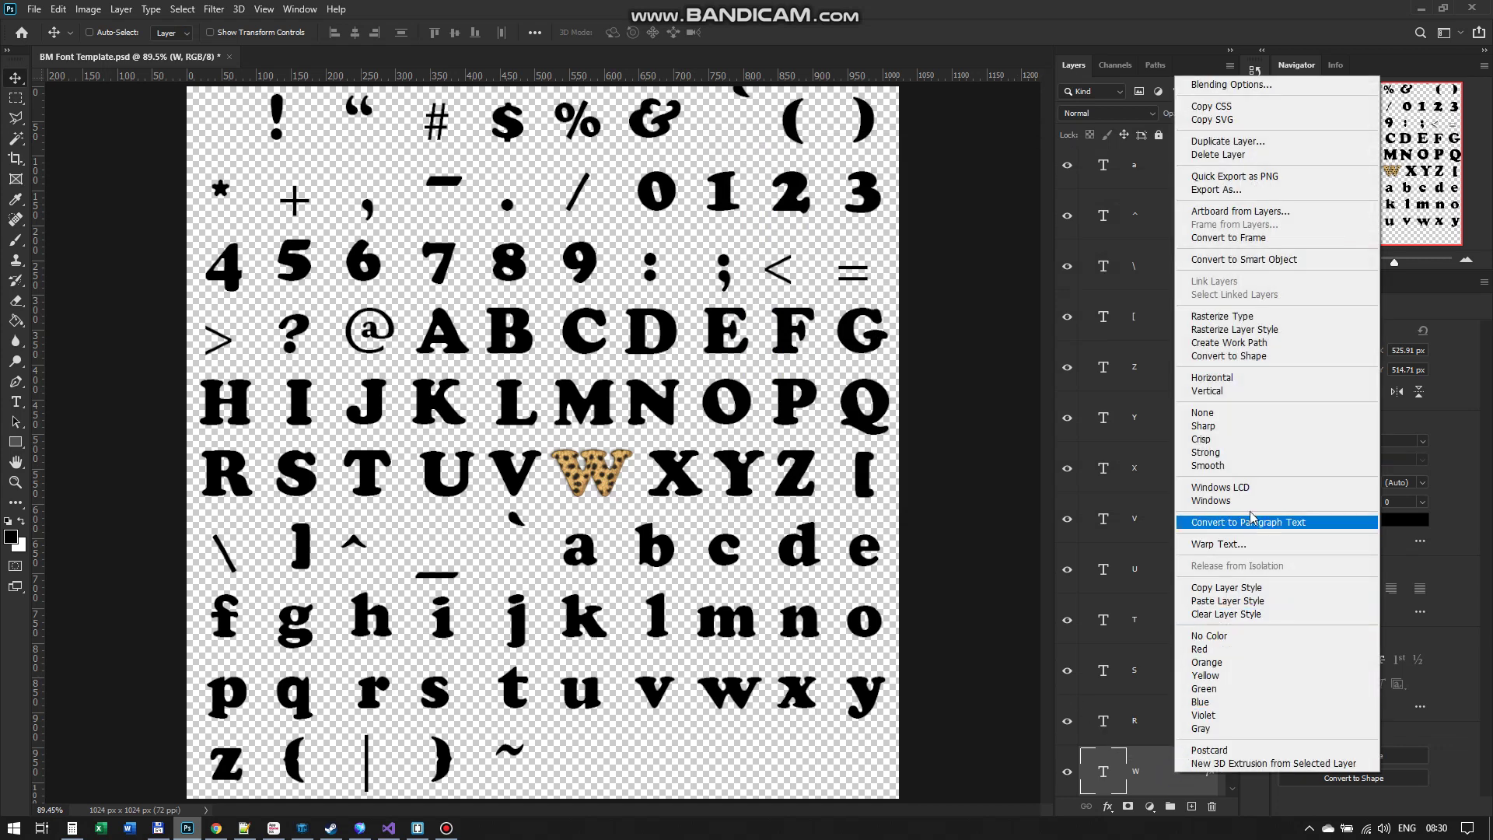
left_click(1250, 594)
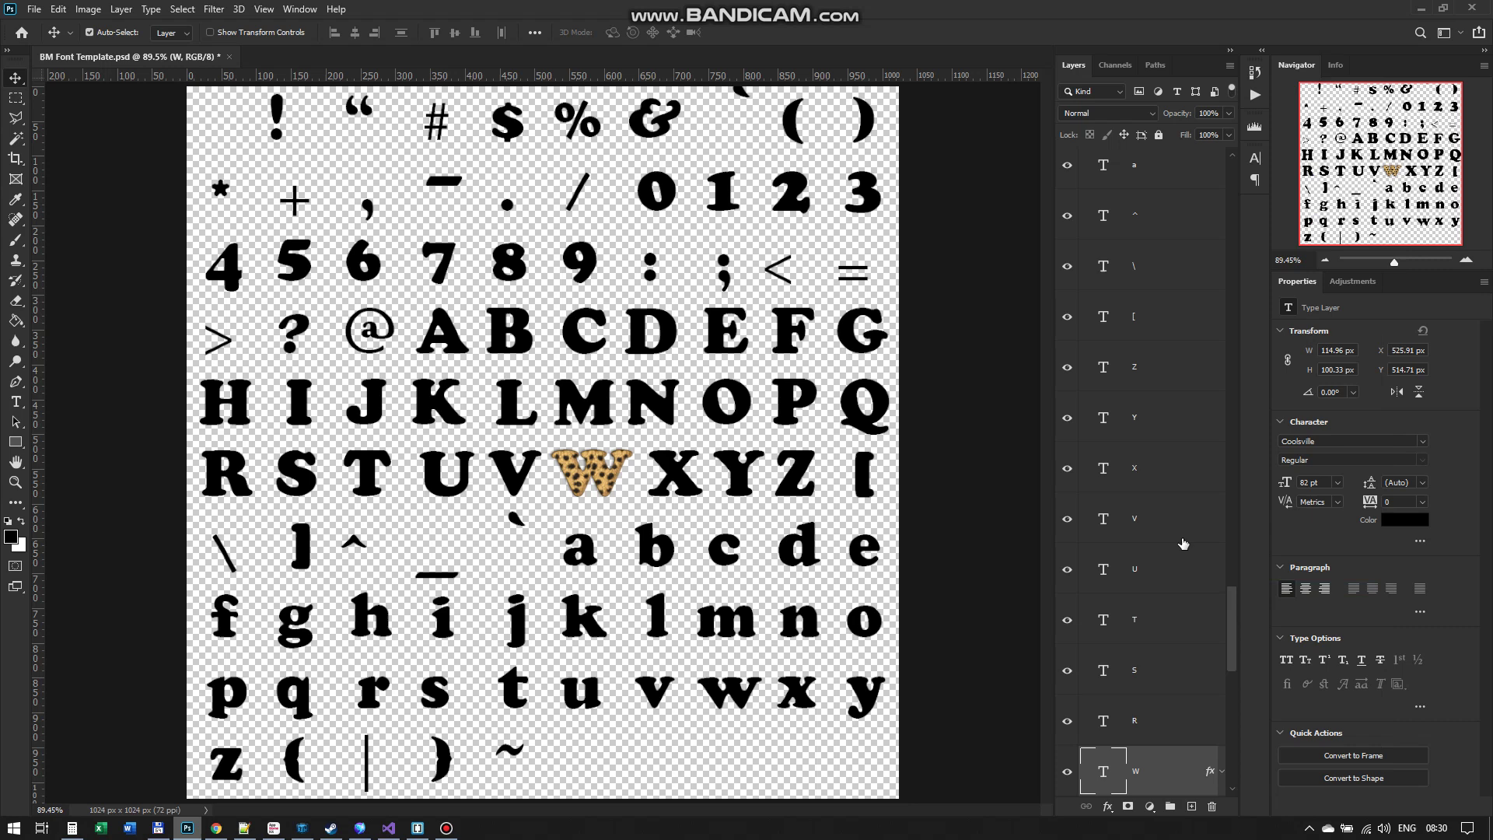
key("ctrl+alt+a")
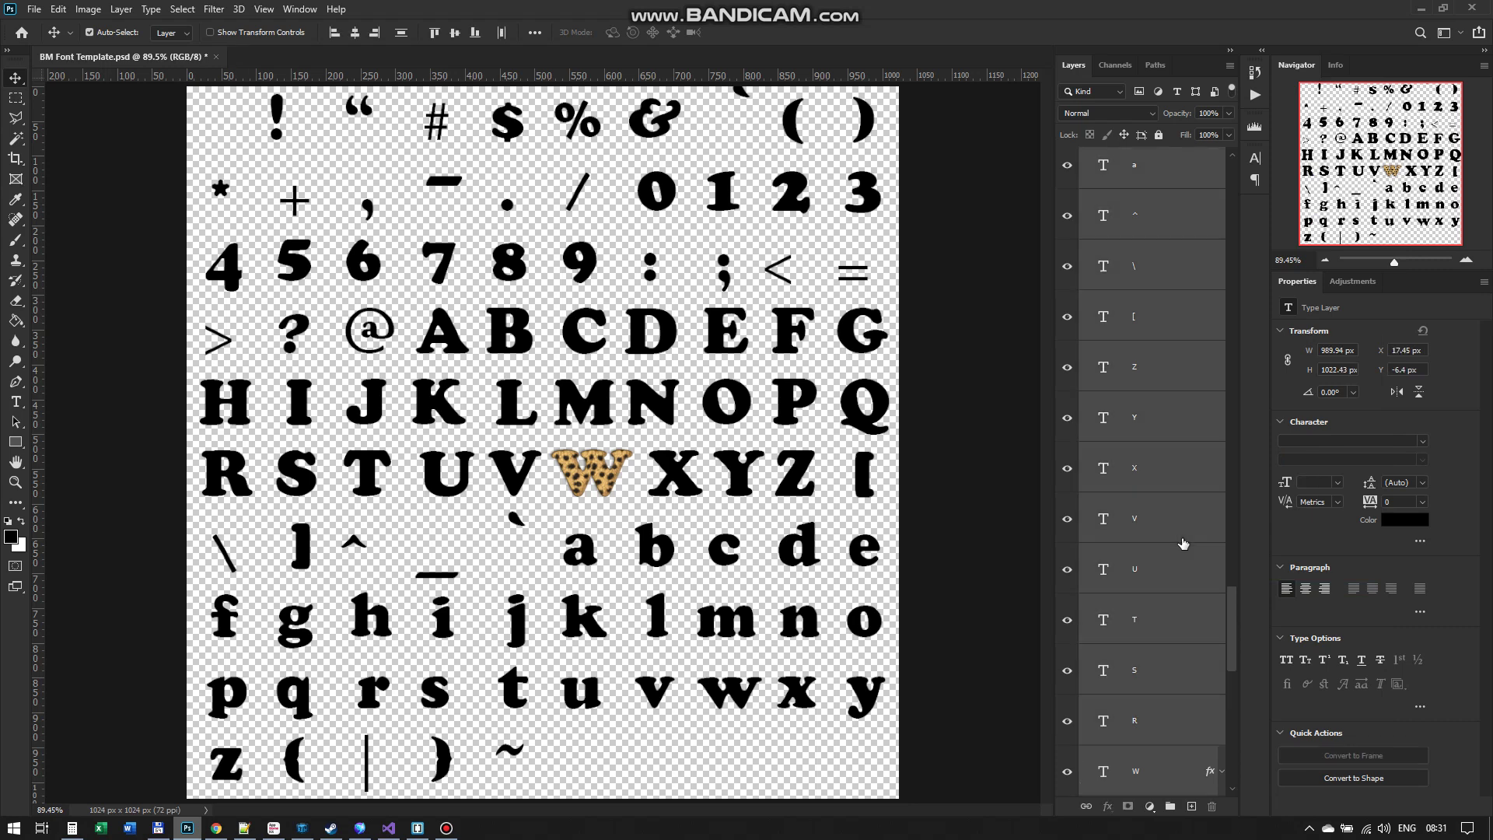
right_click(1183, 543)
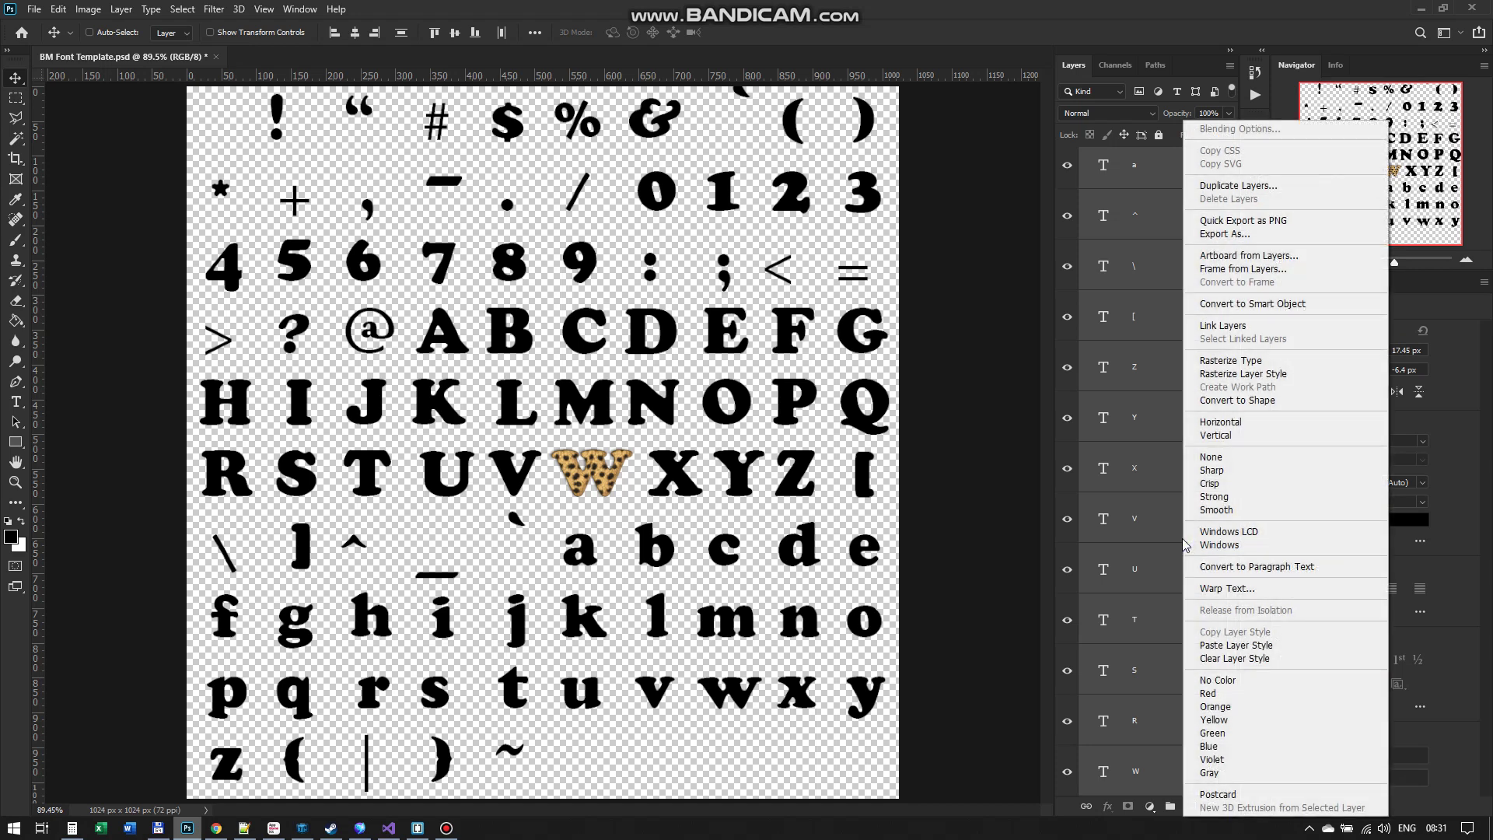
left_click(1222, 648)
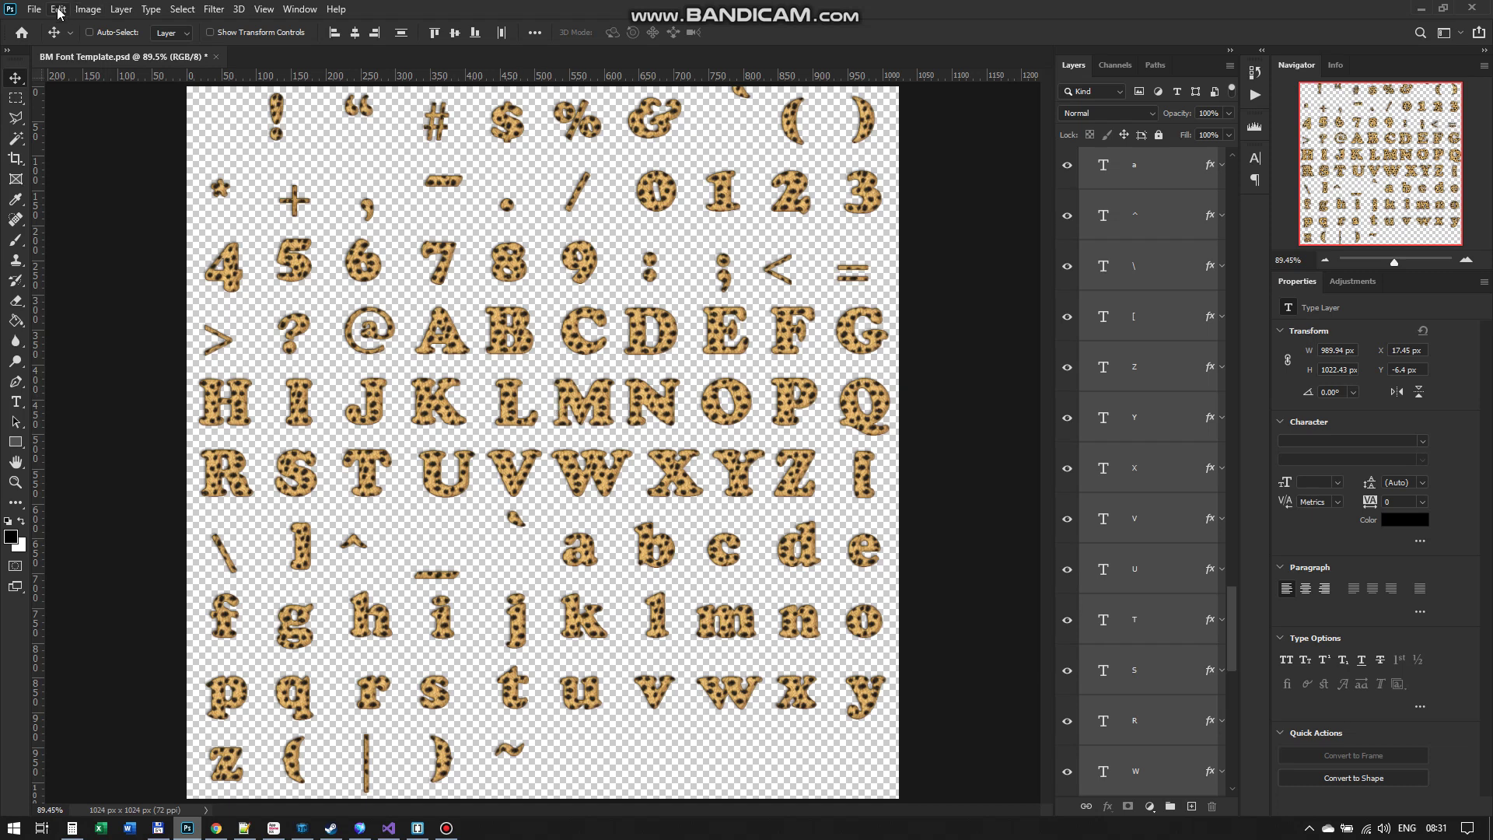
Save the sheet as PNG 'BM Font Template' in the BMfont media folder with default PNG options.
left_click(35, 10)
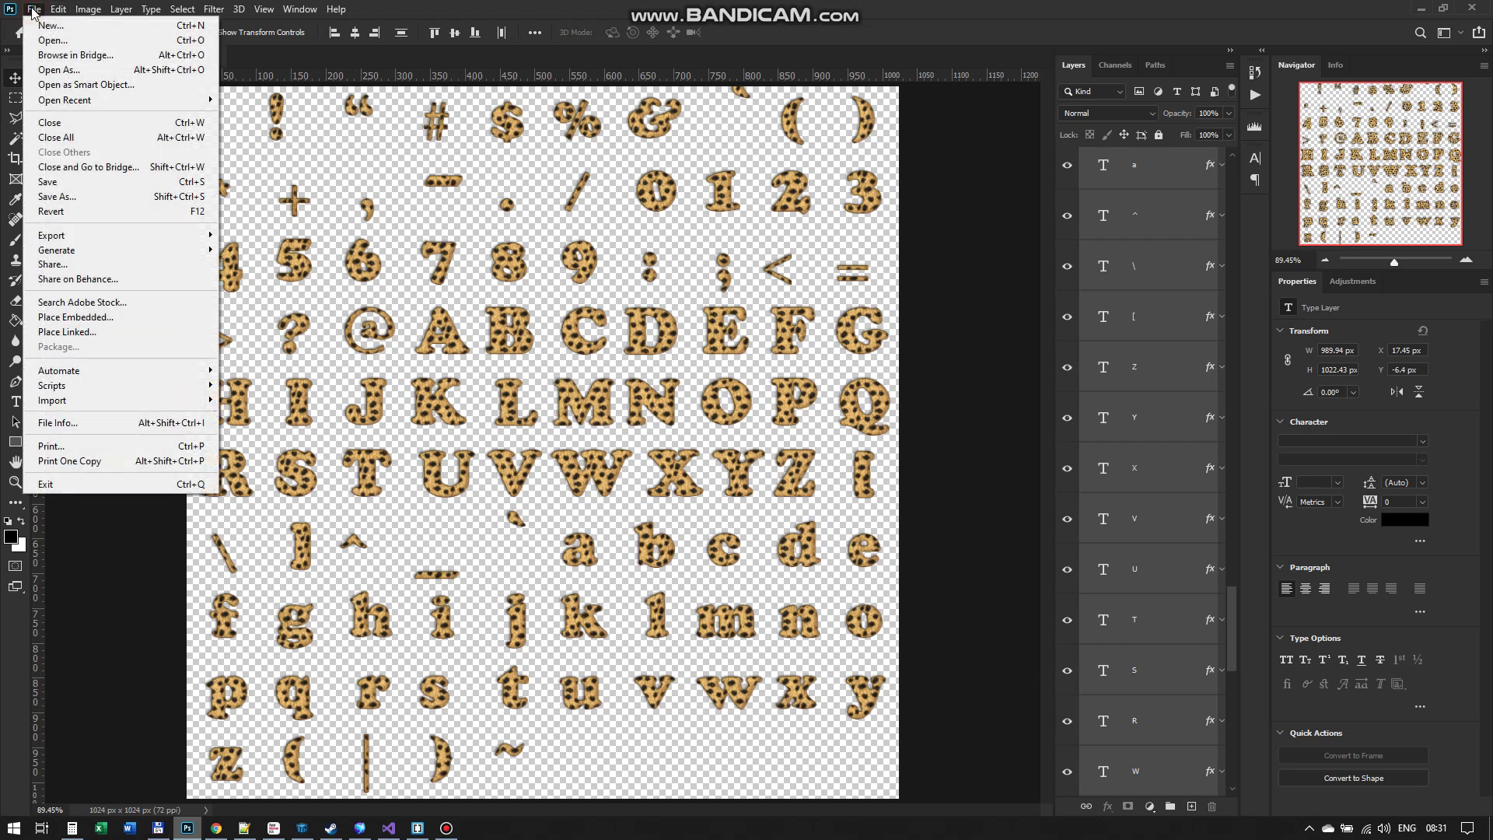
left_click(99, 196)
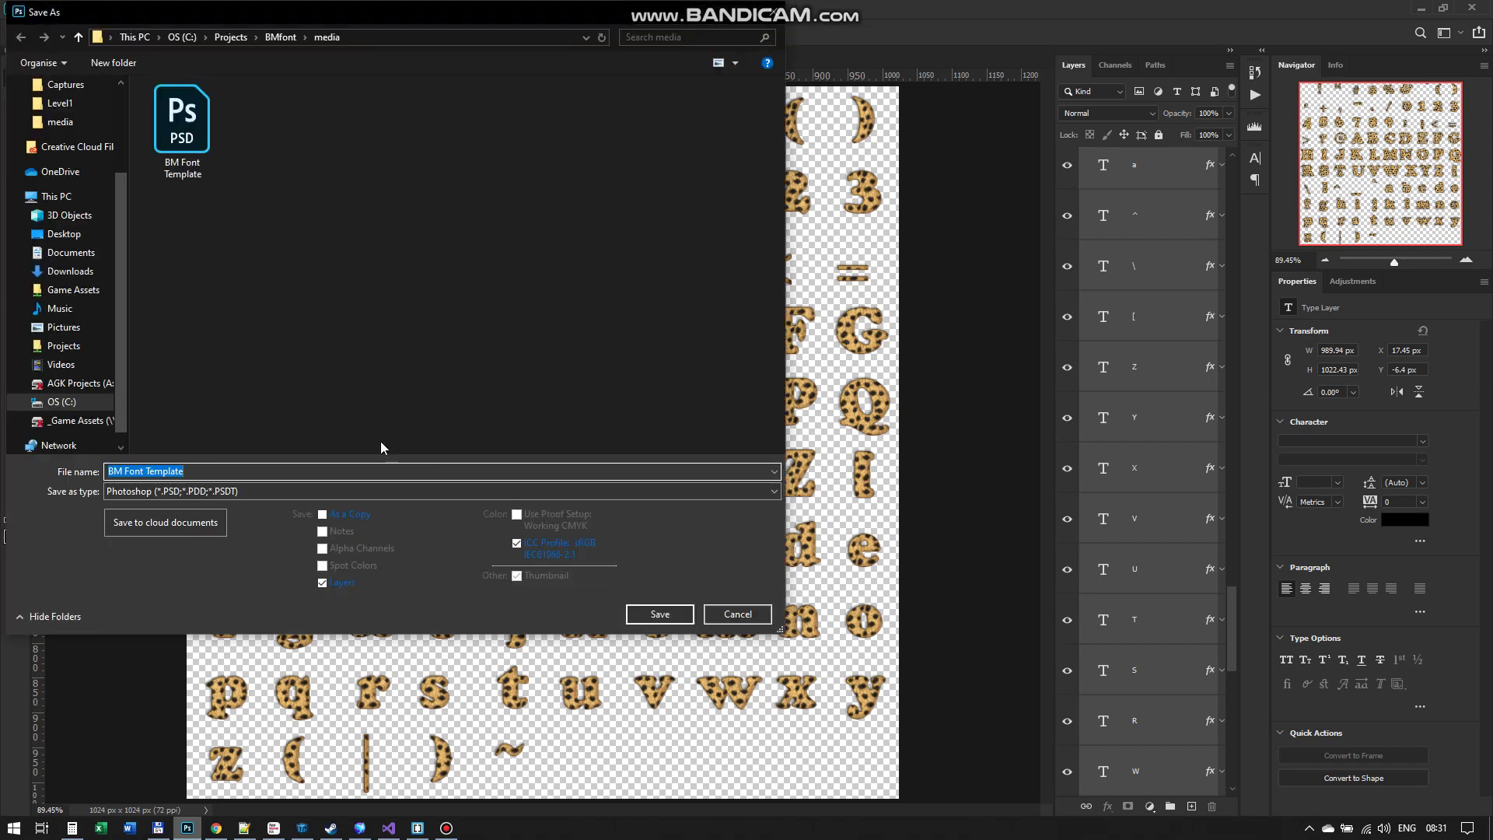
left_click(333, 492)
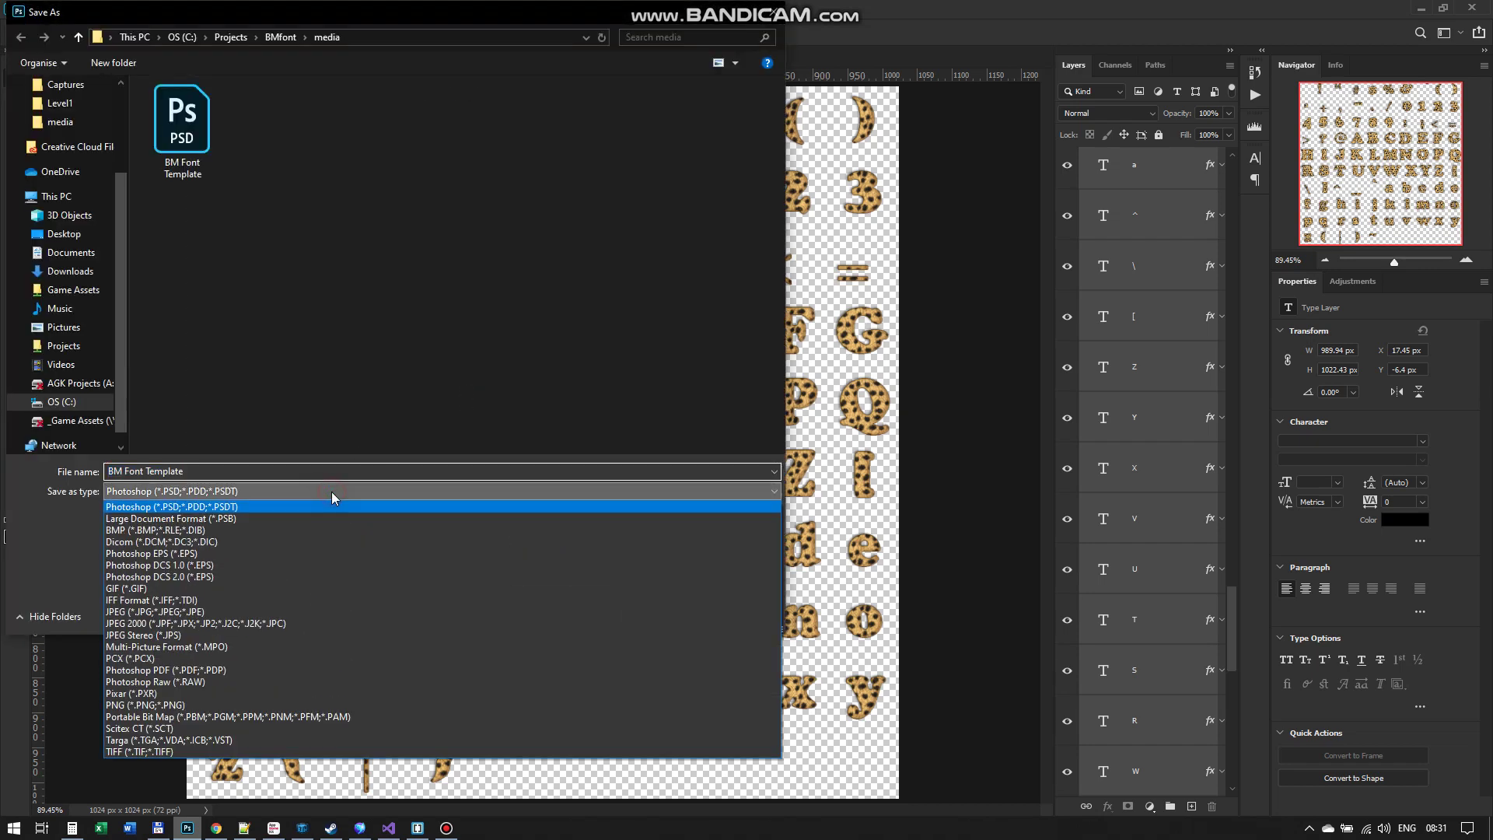
left_click(213, 705)
left_click(661, 614)
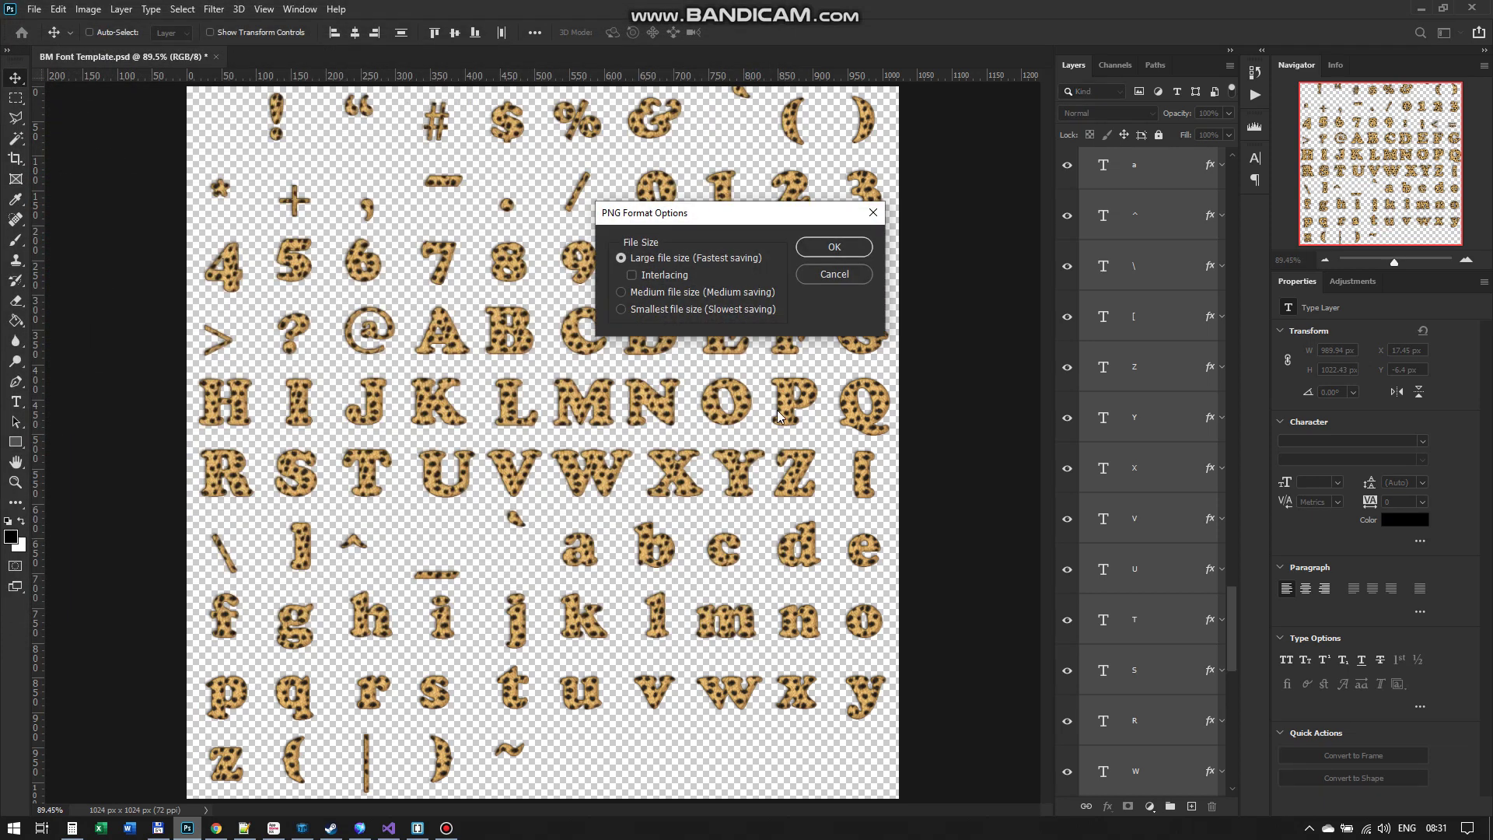
left_click(831, 250)
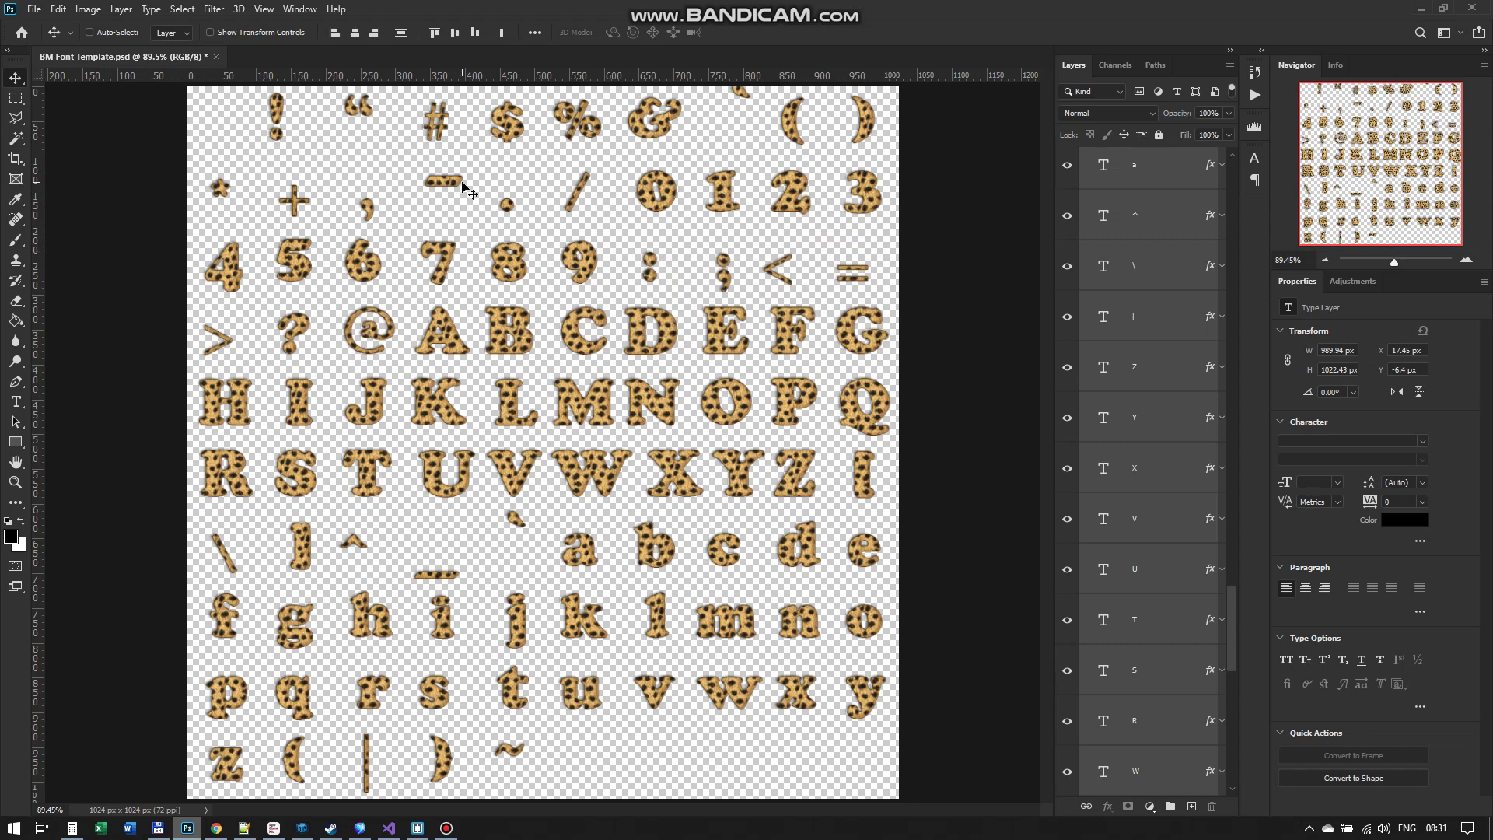
Run the BM Font subimage creator script with export folder c:\Projects\BMfont\media and dismiss the success message.
left_click(35, 9)
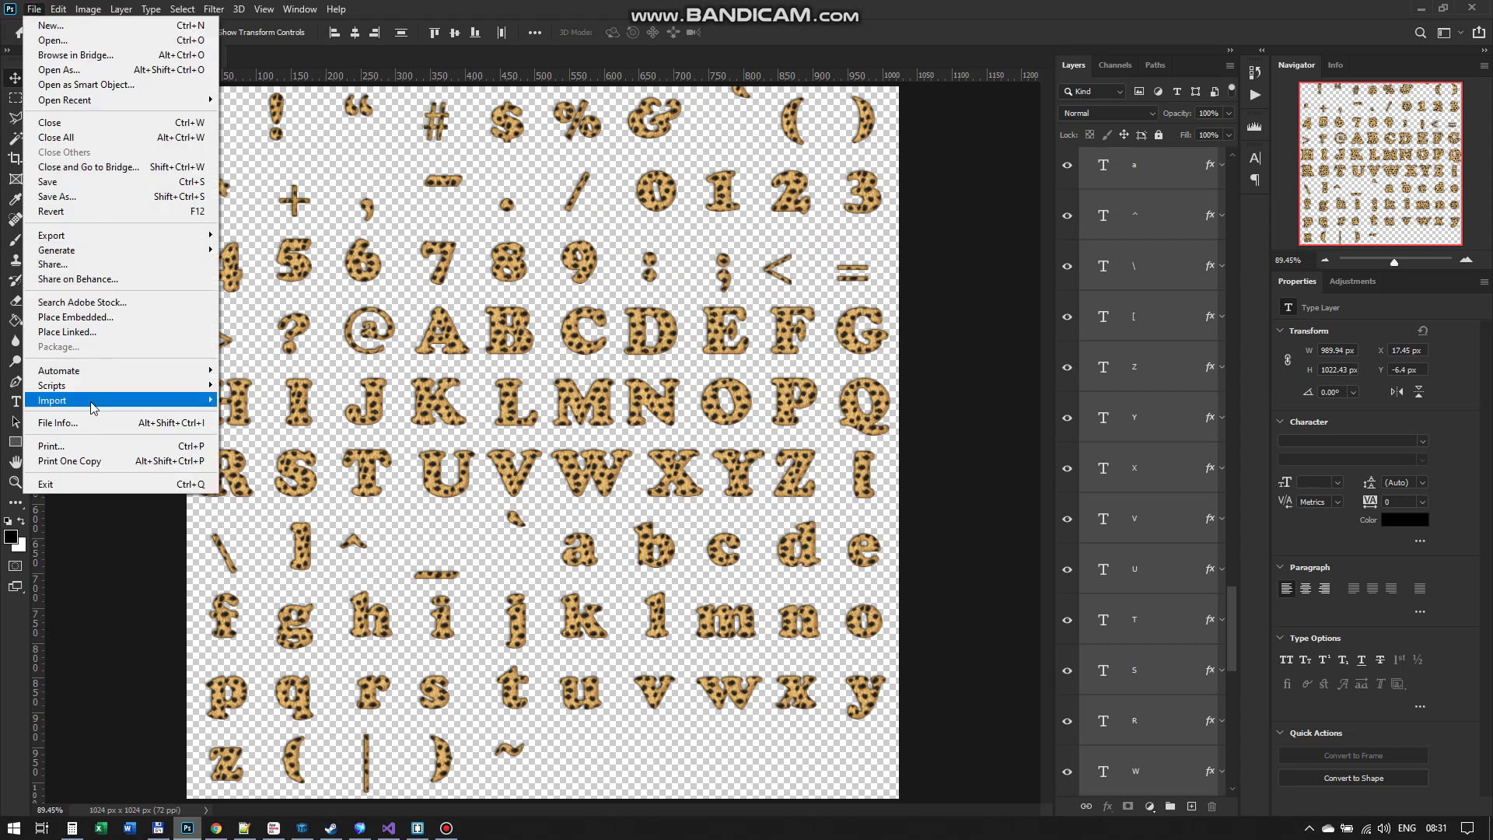
mouse_move(93, 386)
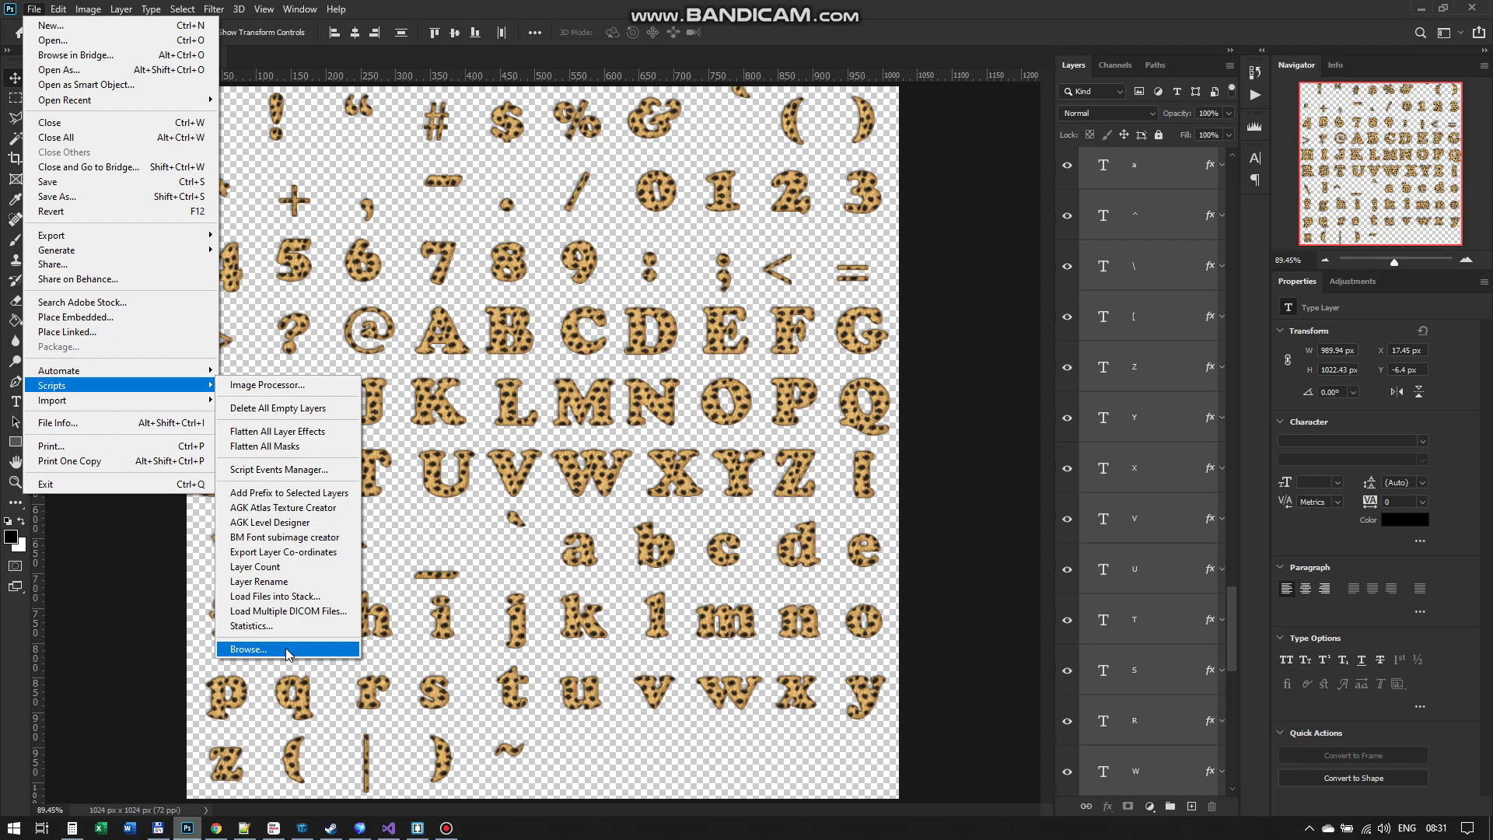
left_click(317, 551)
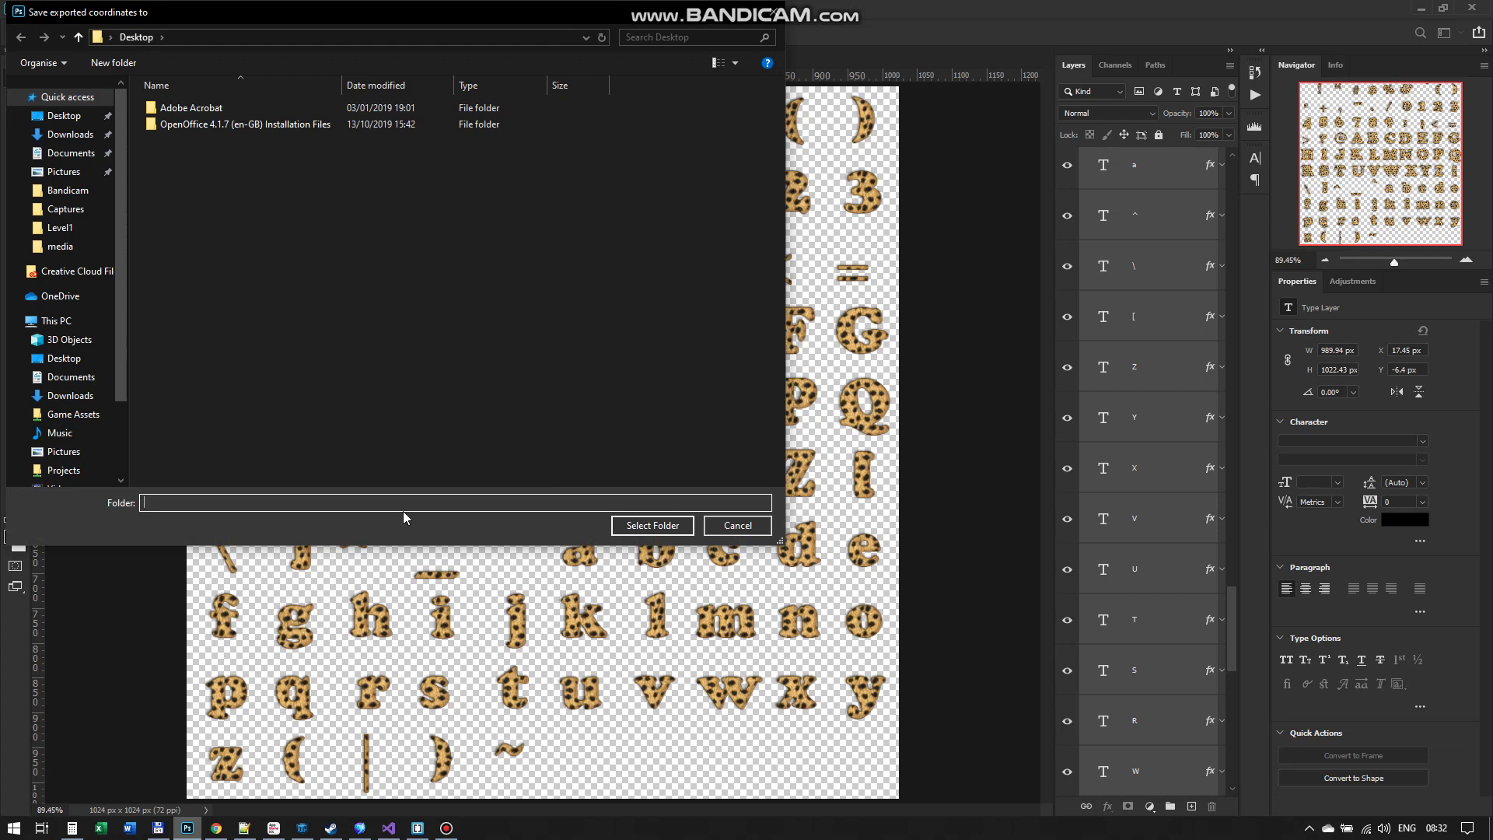
left_click(158, 827)
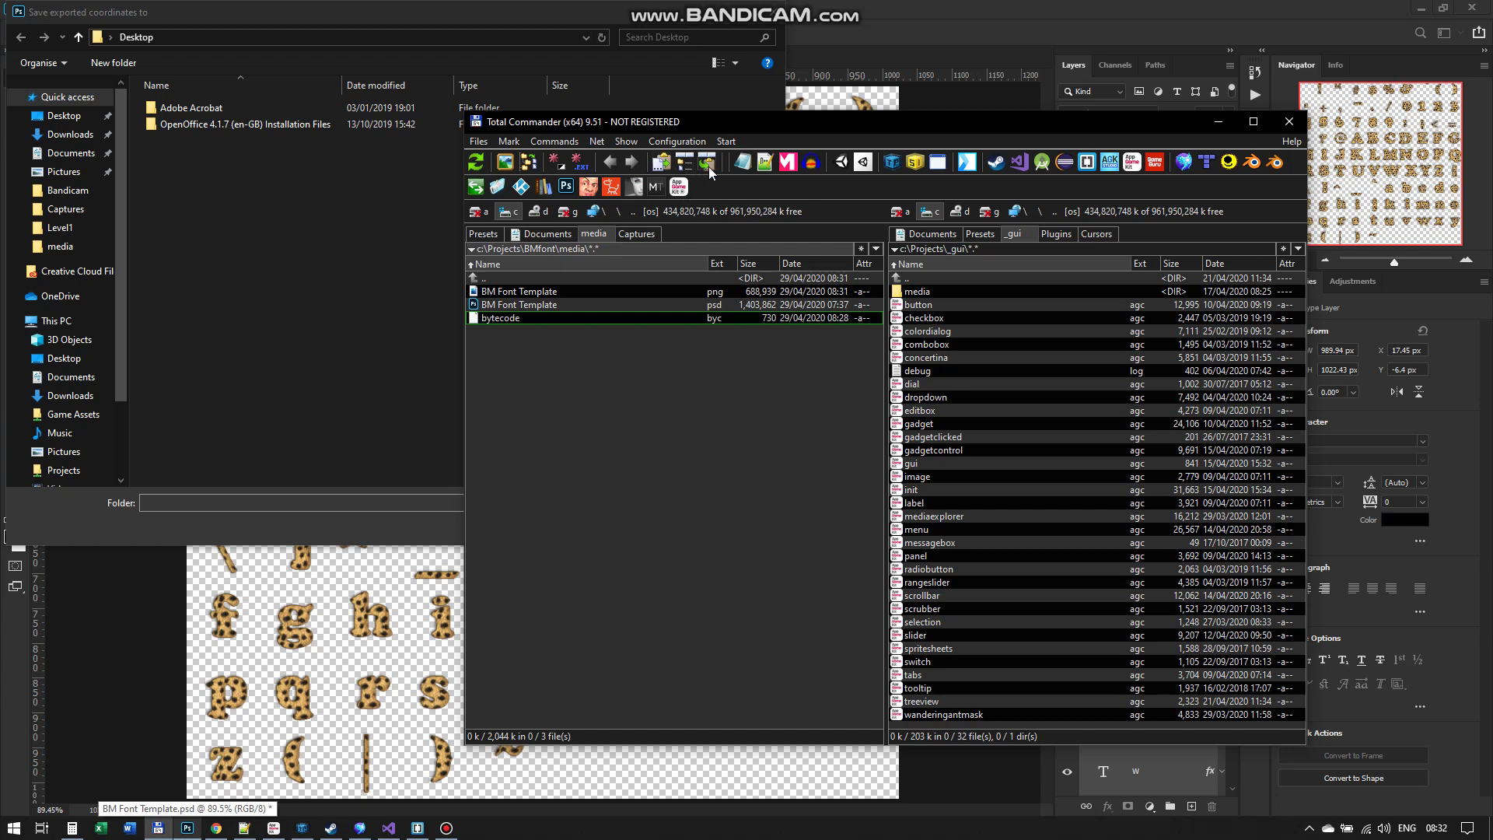
left_click(206, 504)
type("c:\\Projects\\BMfont\\media")
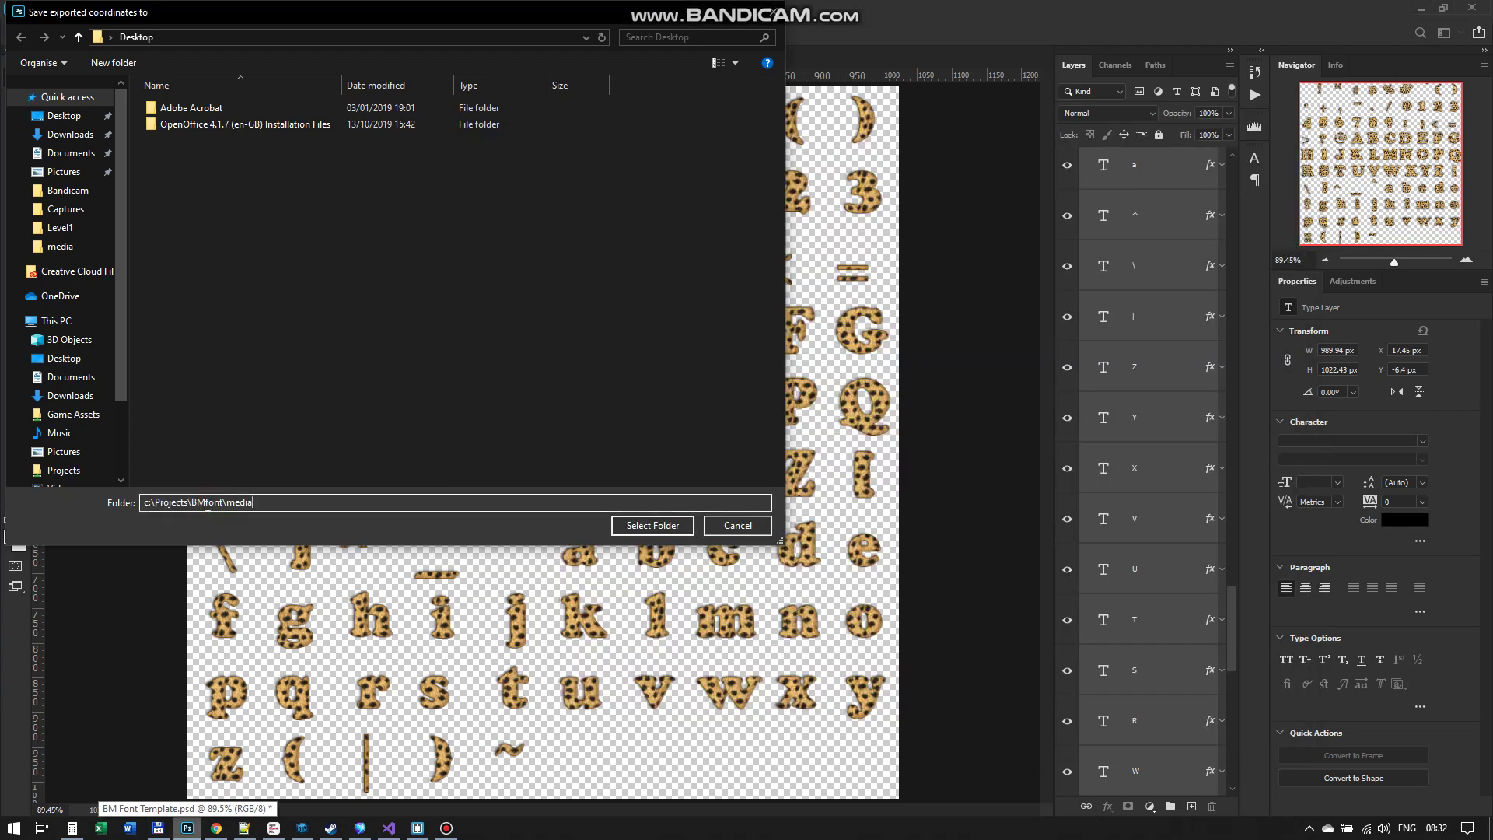
left_click(646, 526)
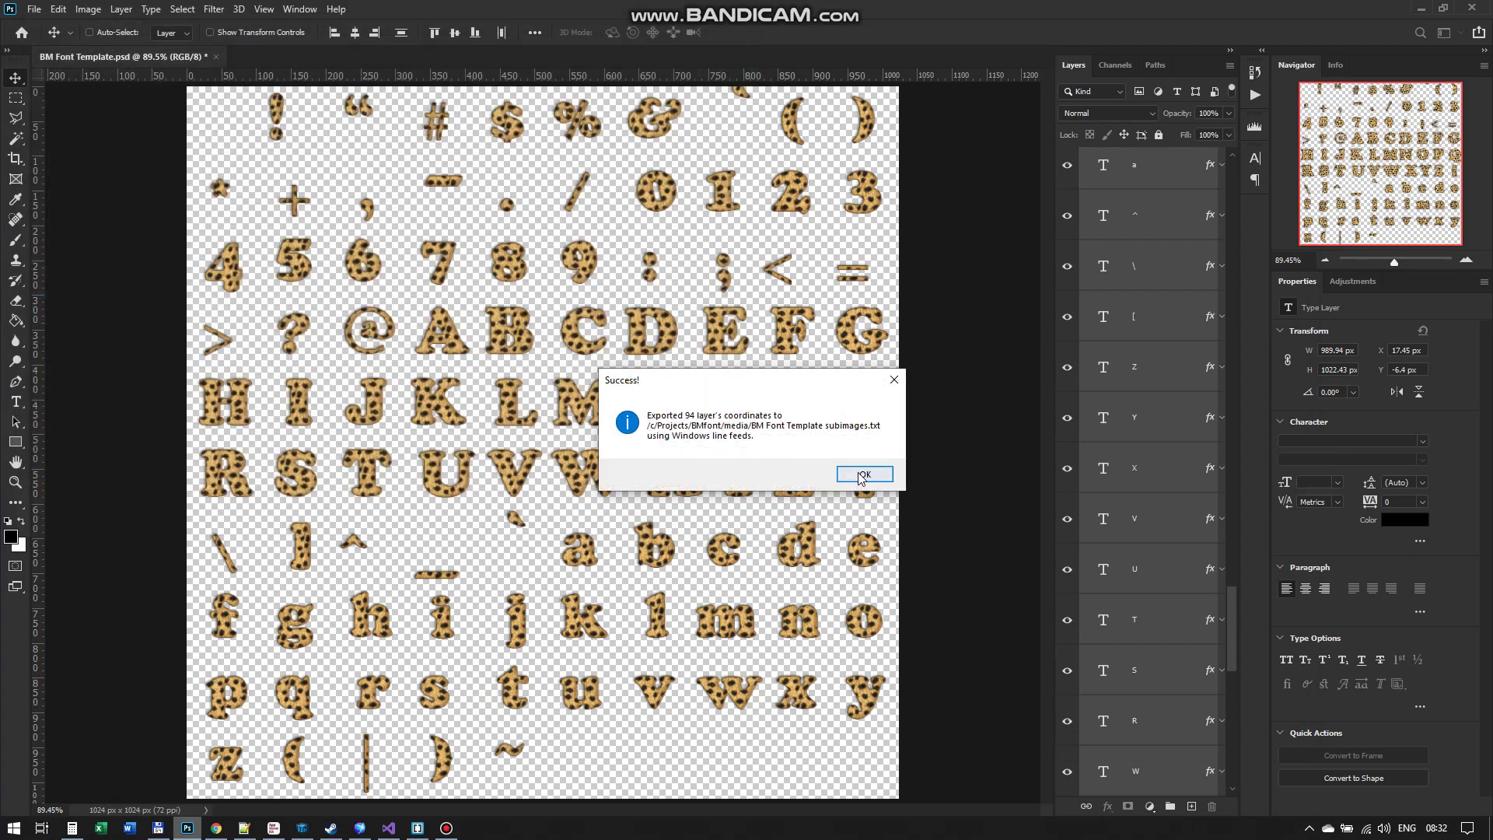
left_click(863, 473)
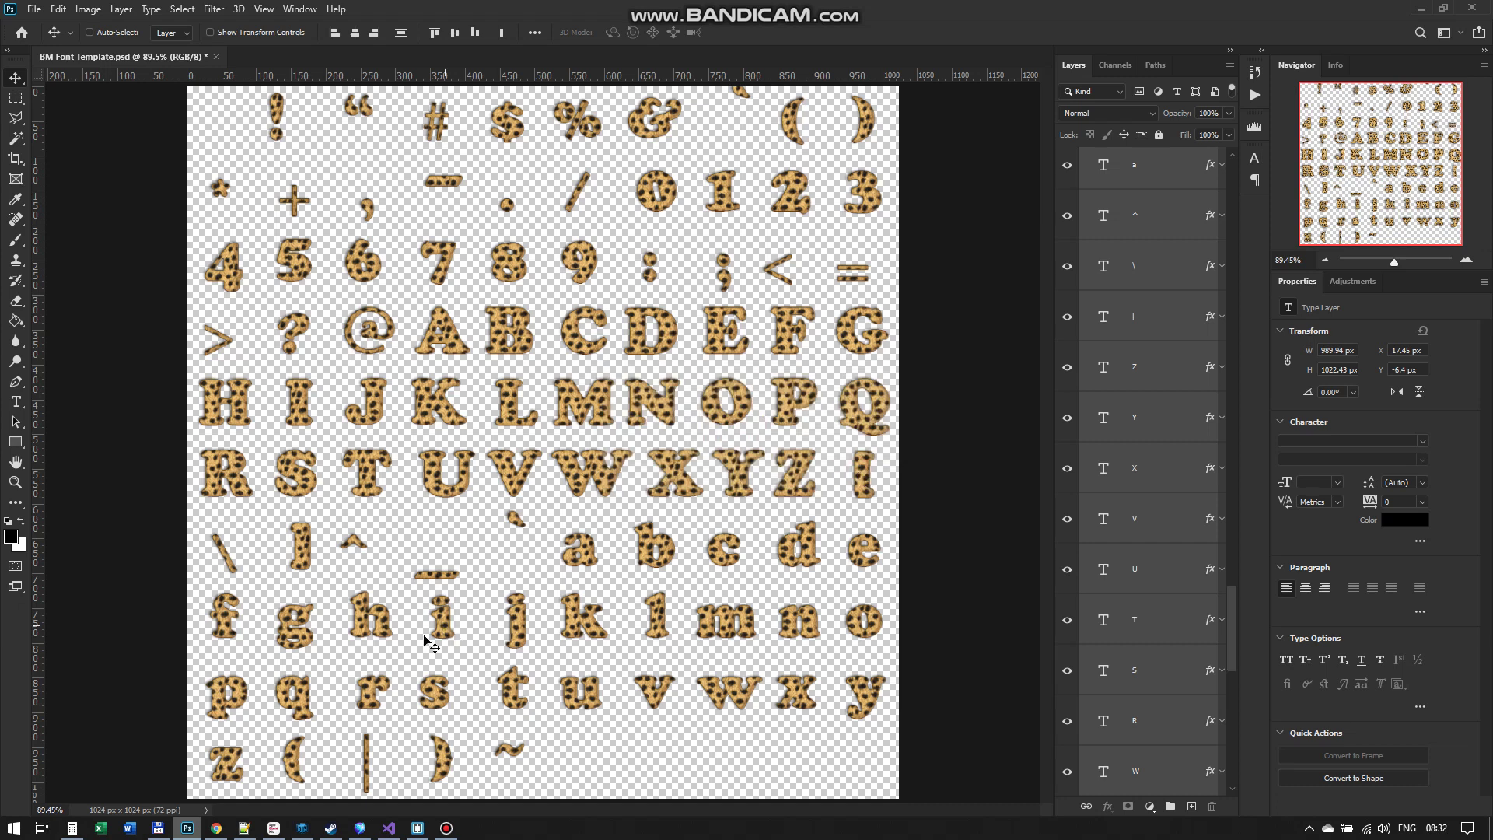
Preview the exported BM Font Template PNG, then open BM Font Template subimages.txt in Notepad++.
left_click(159, 829)
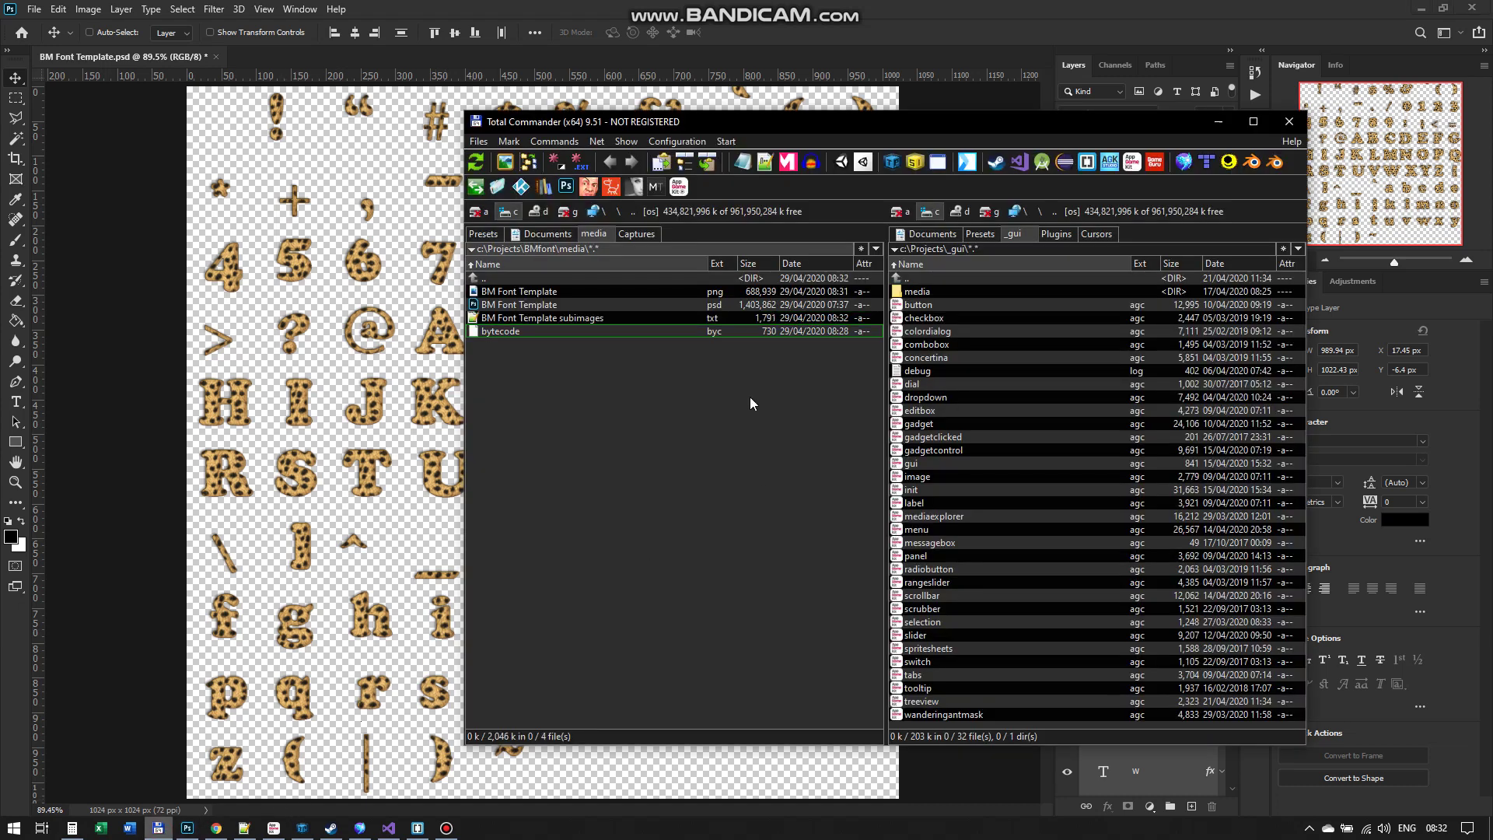
double_click(528, 293)
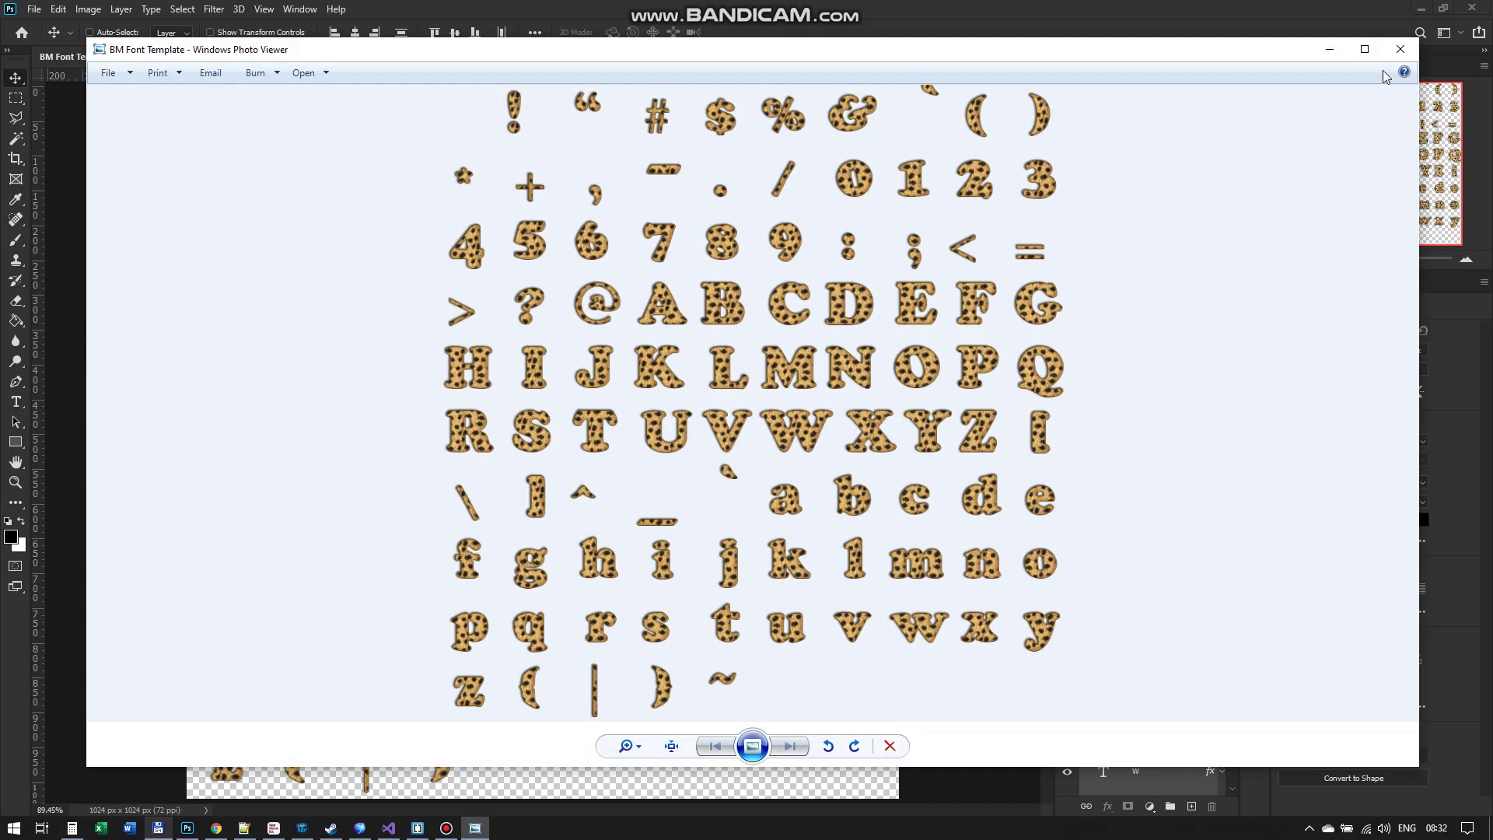
left_click(1399, 49)
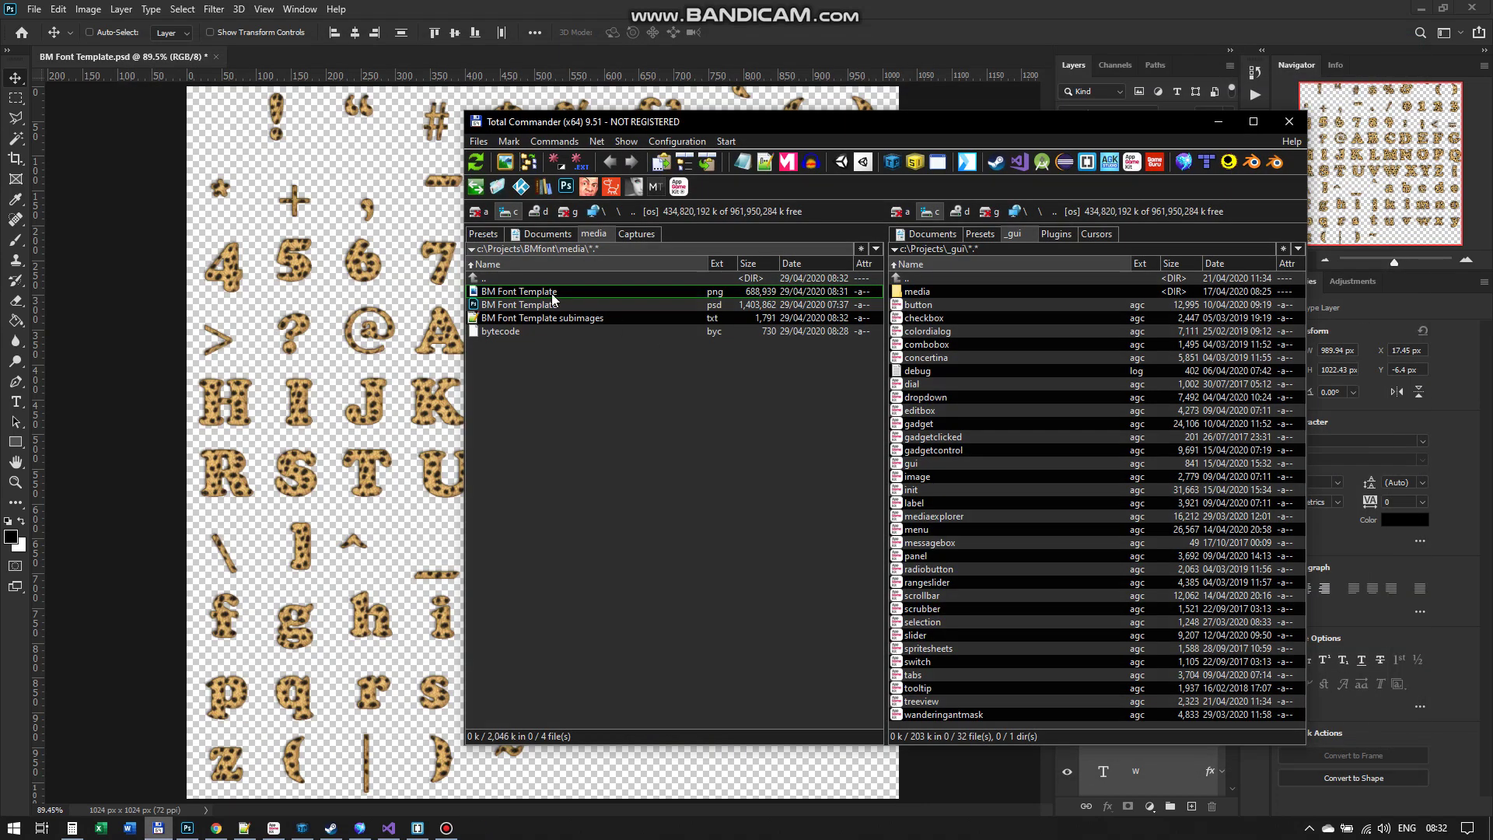
double_click(548, 320)
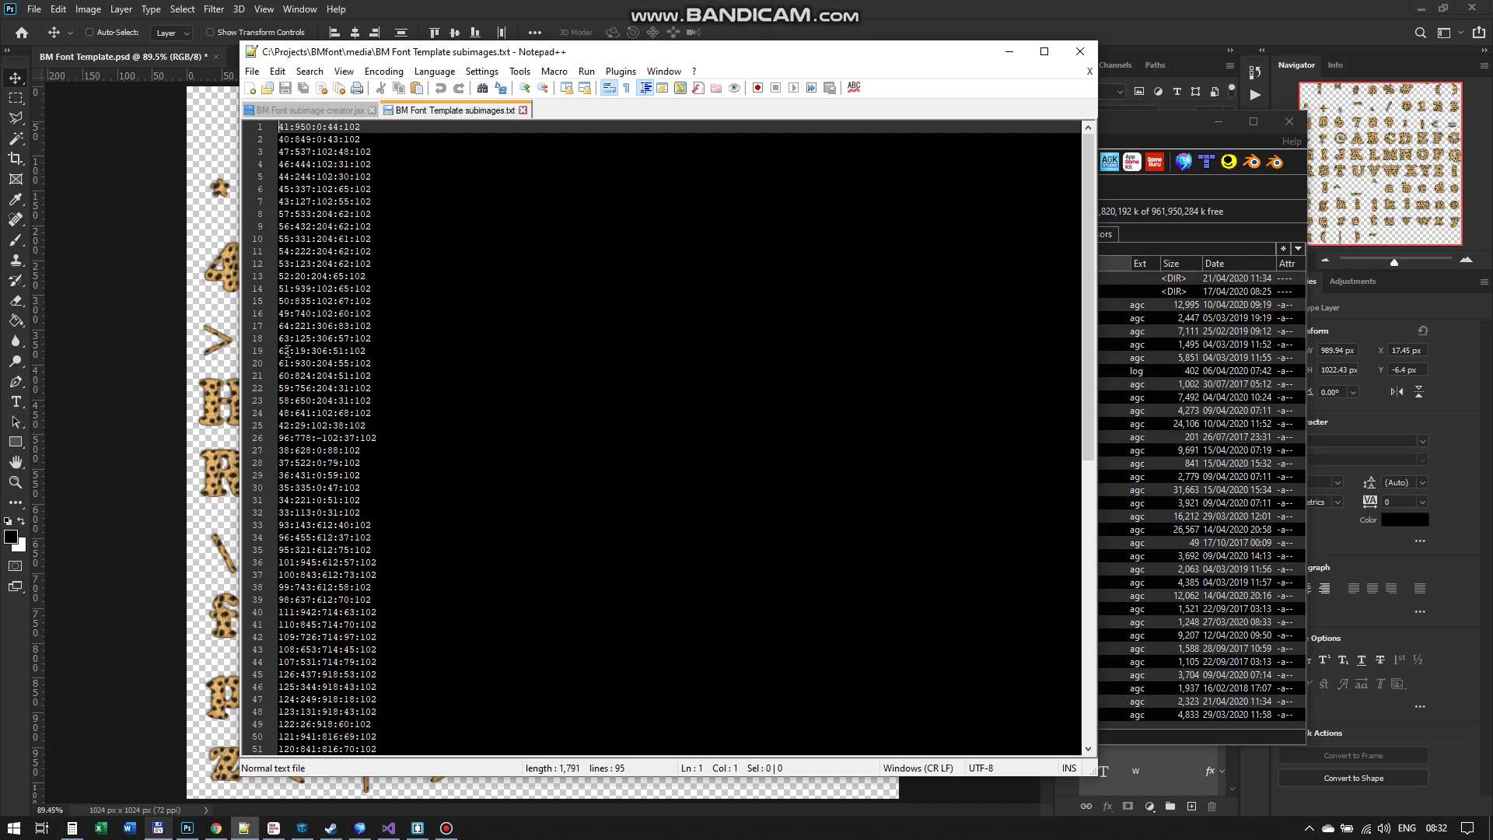
Rerun the BMfont project to see 'Hello AGK Forum' in cheetah-fur glyphs, then close it.
left_click(274, 829)
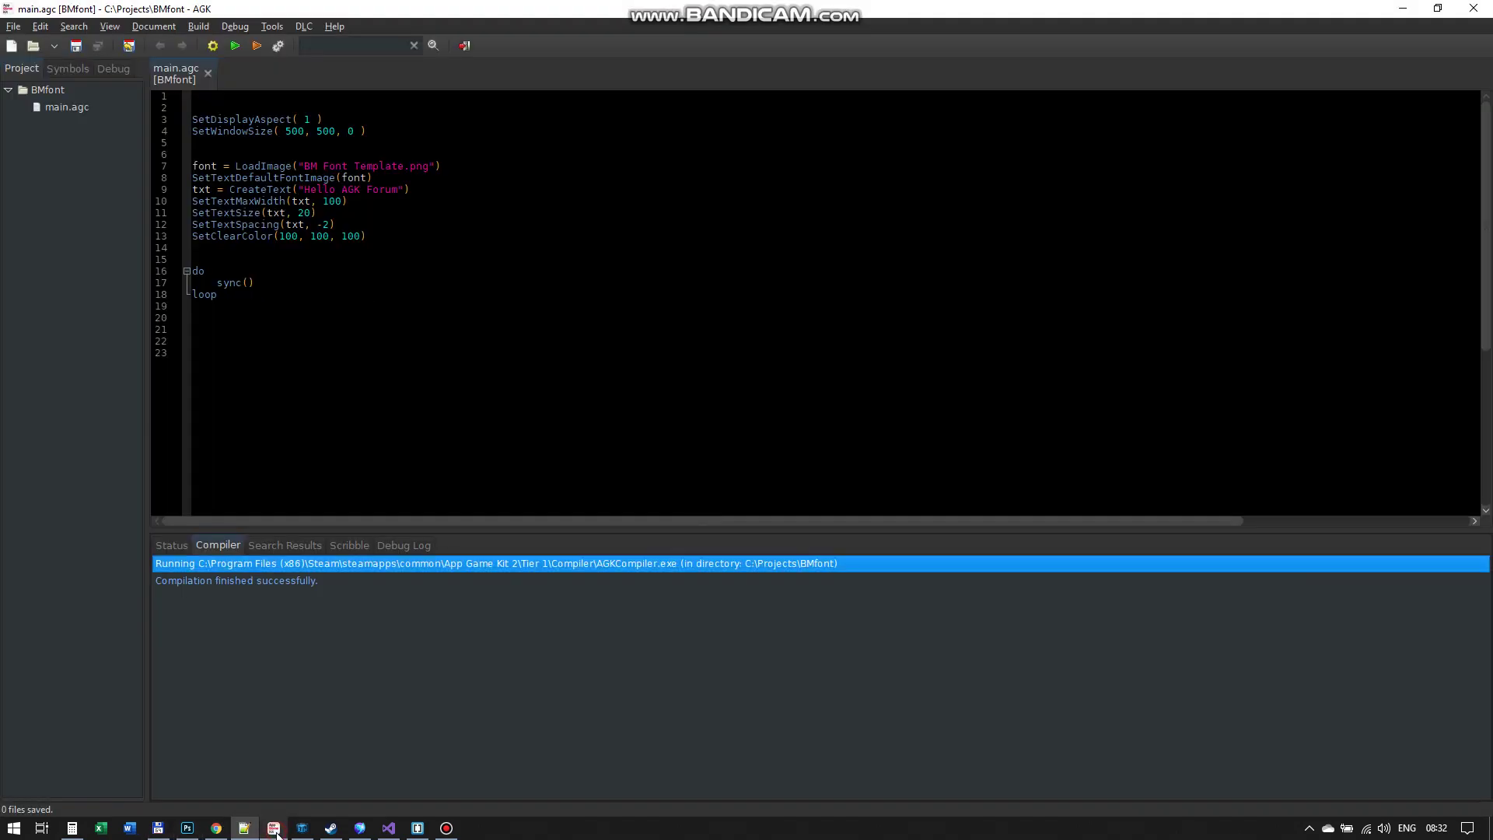
left_click(234, 51)
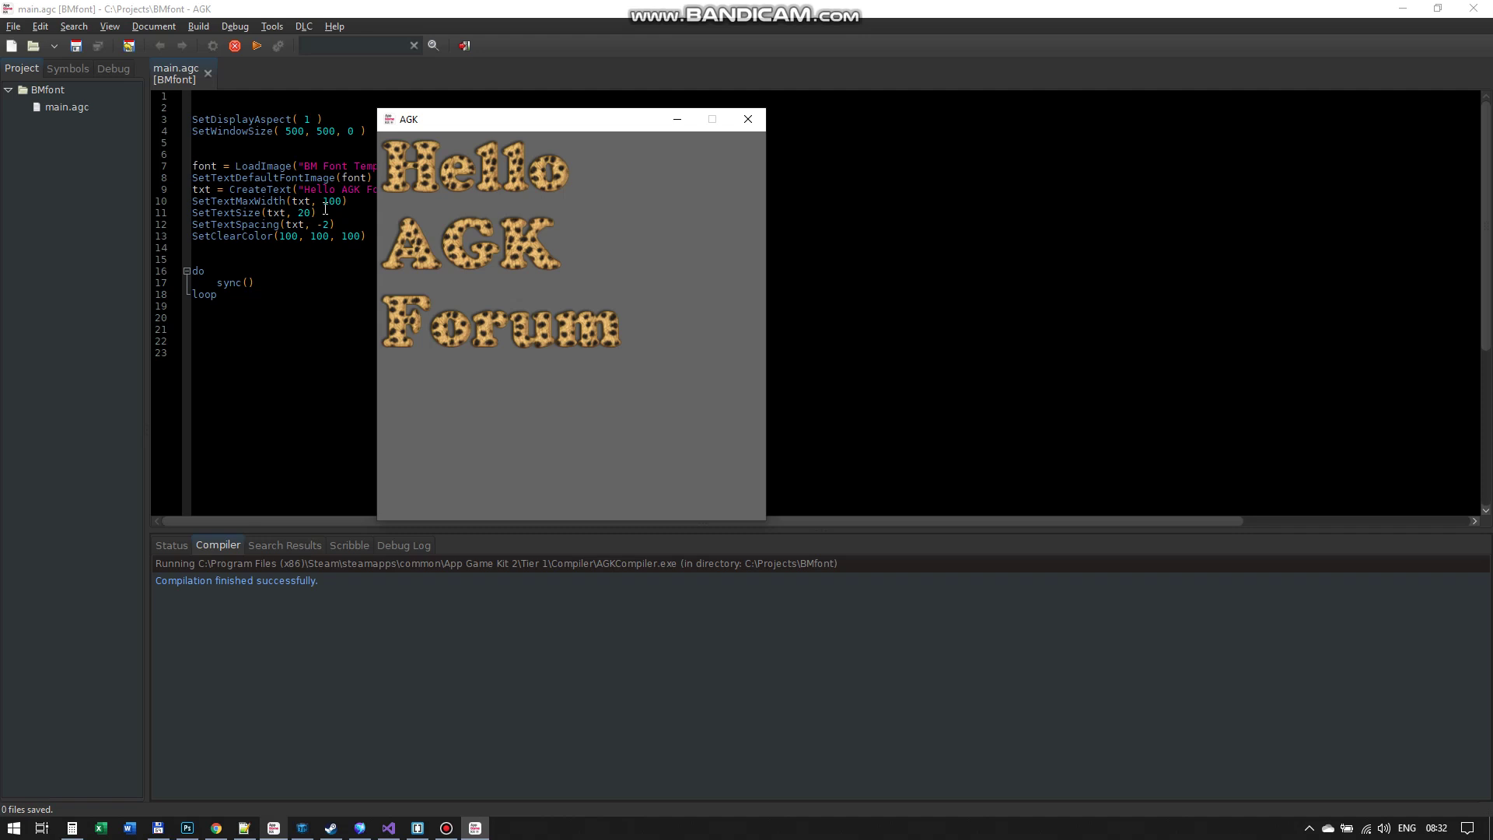
left_click(750, 122)
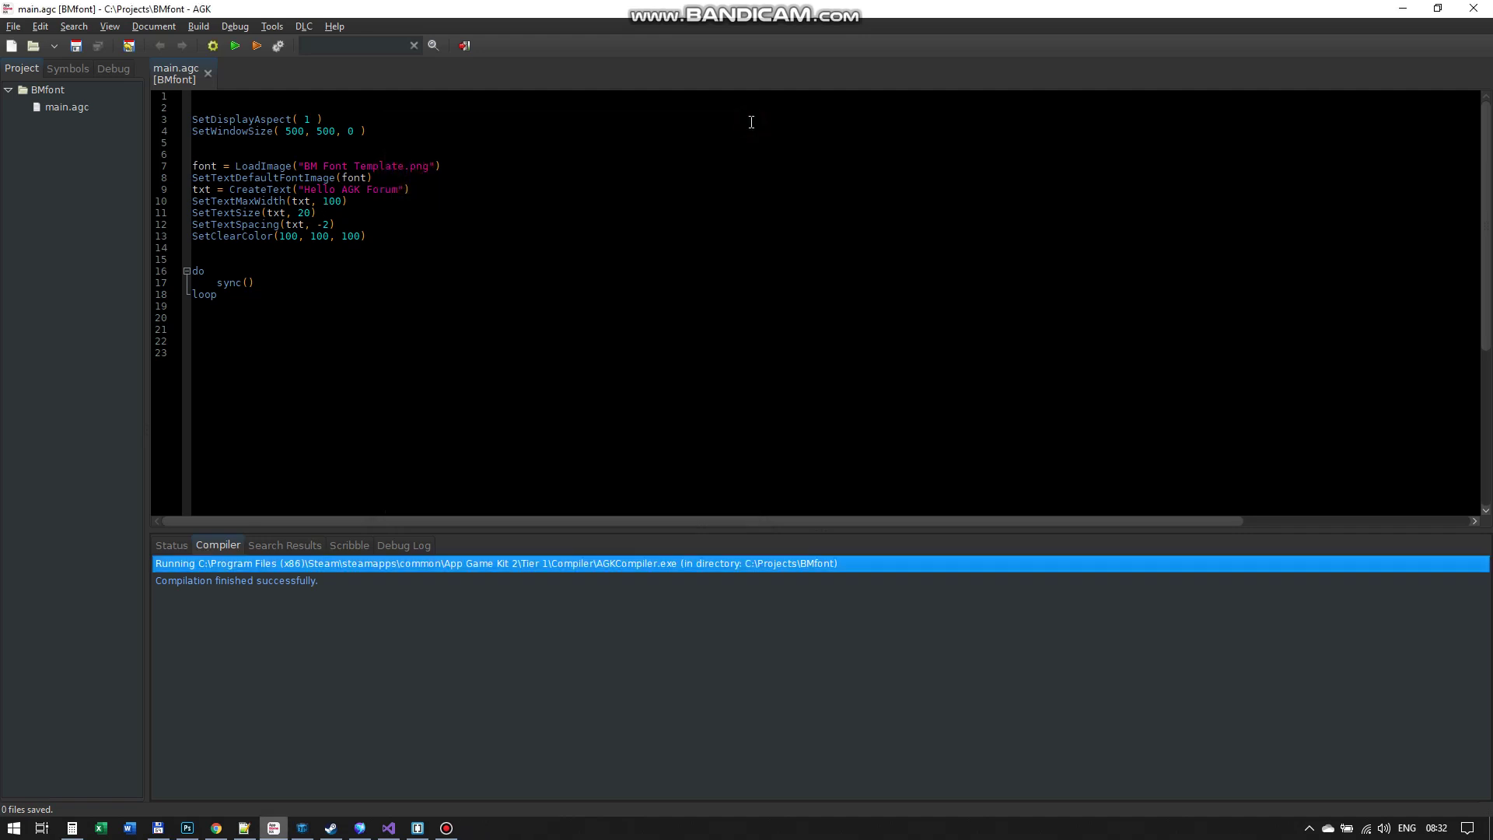
In Chrome, scroll through the 'Bitmap Font Creator (template and script for Photoshop)' thread replies, then return to the opening post's example output.
left_click(216, 829)
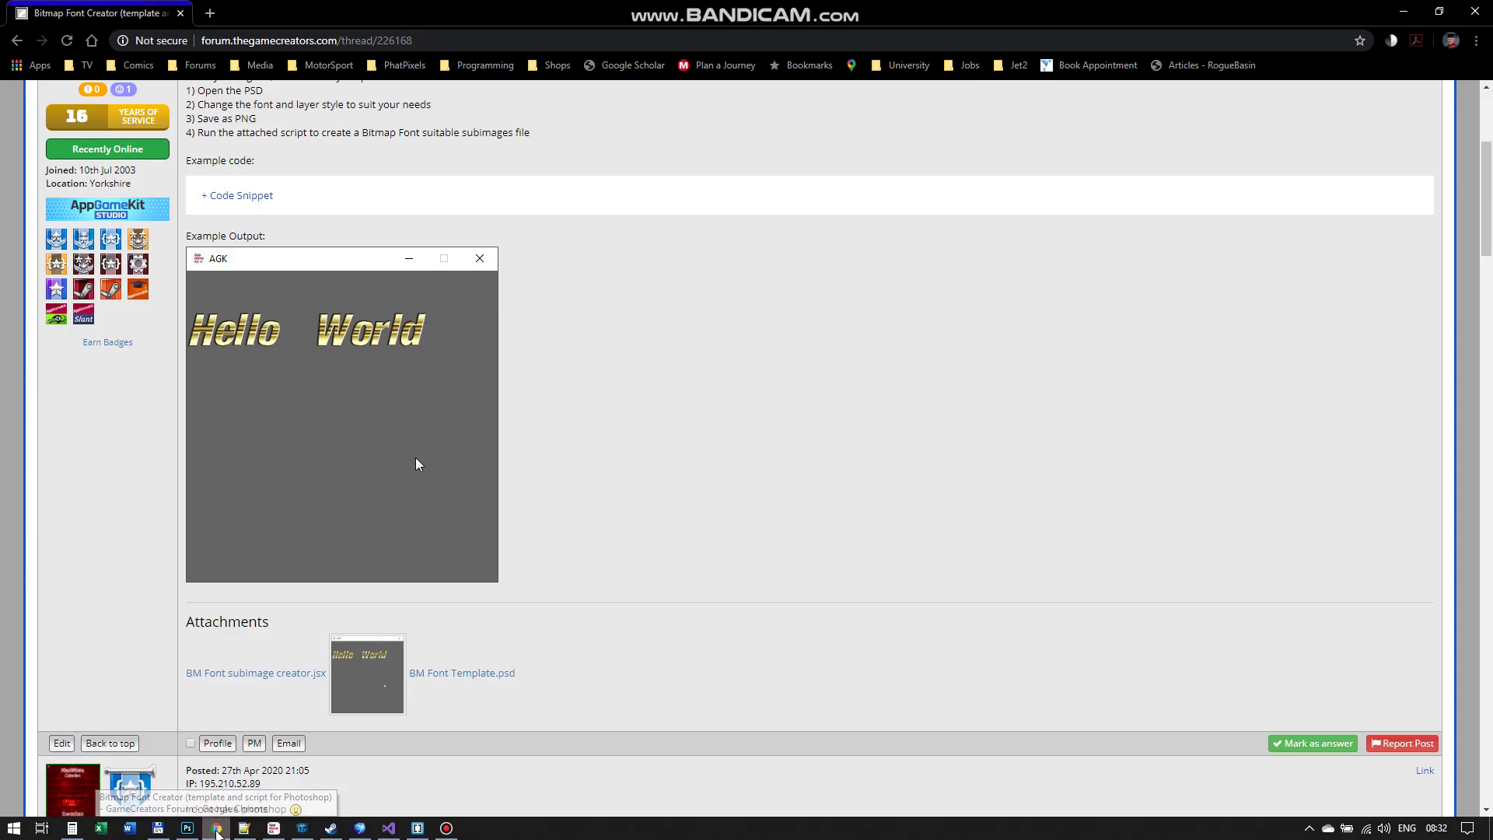
left_click(637, 253)
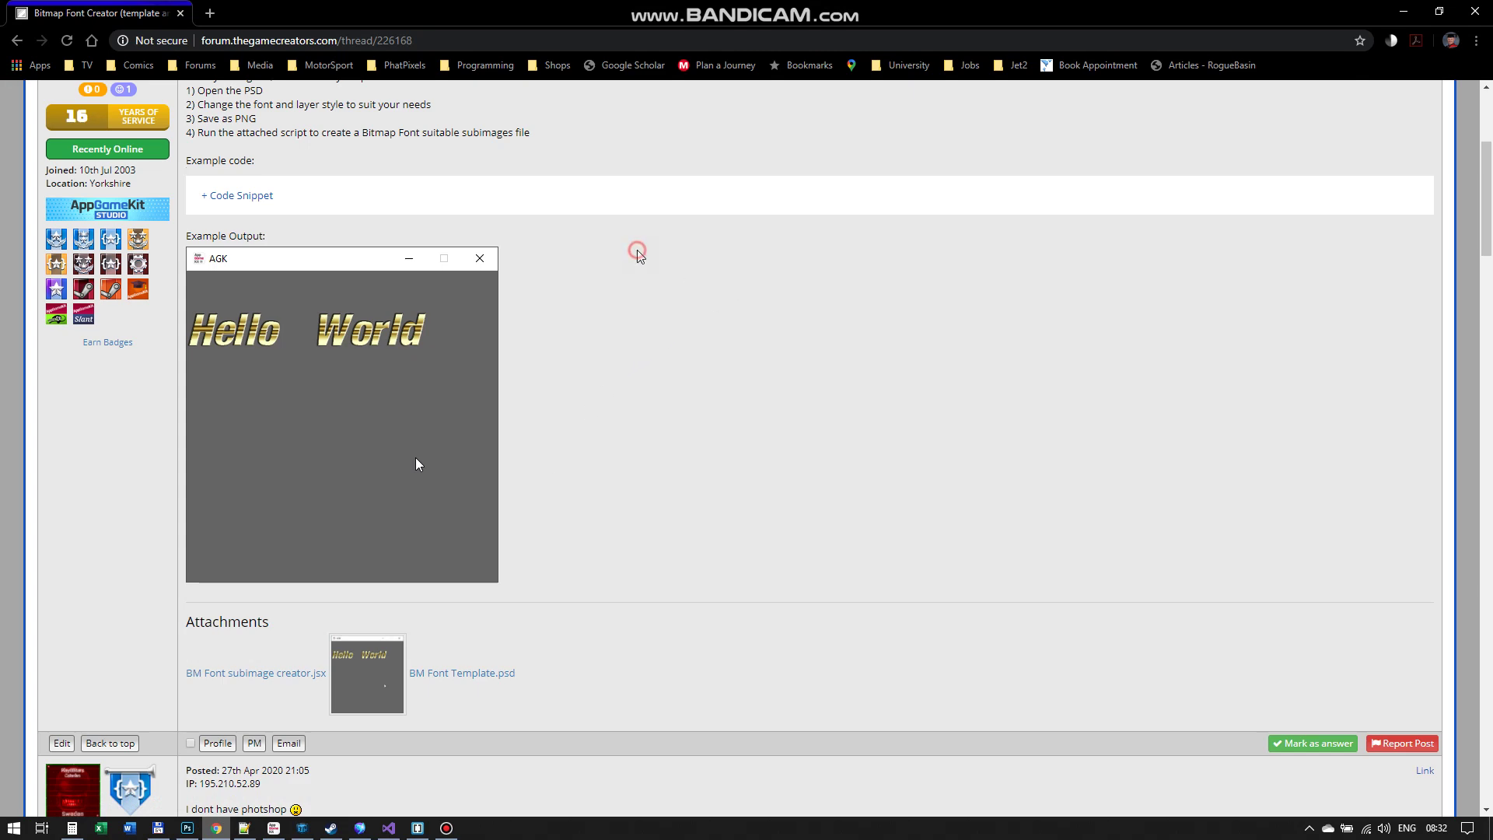
left_click(1484, 218)
left_click_drag(1485, 218, 1464, 414)
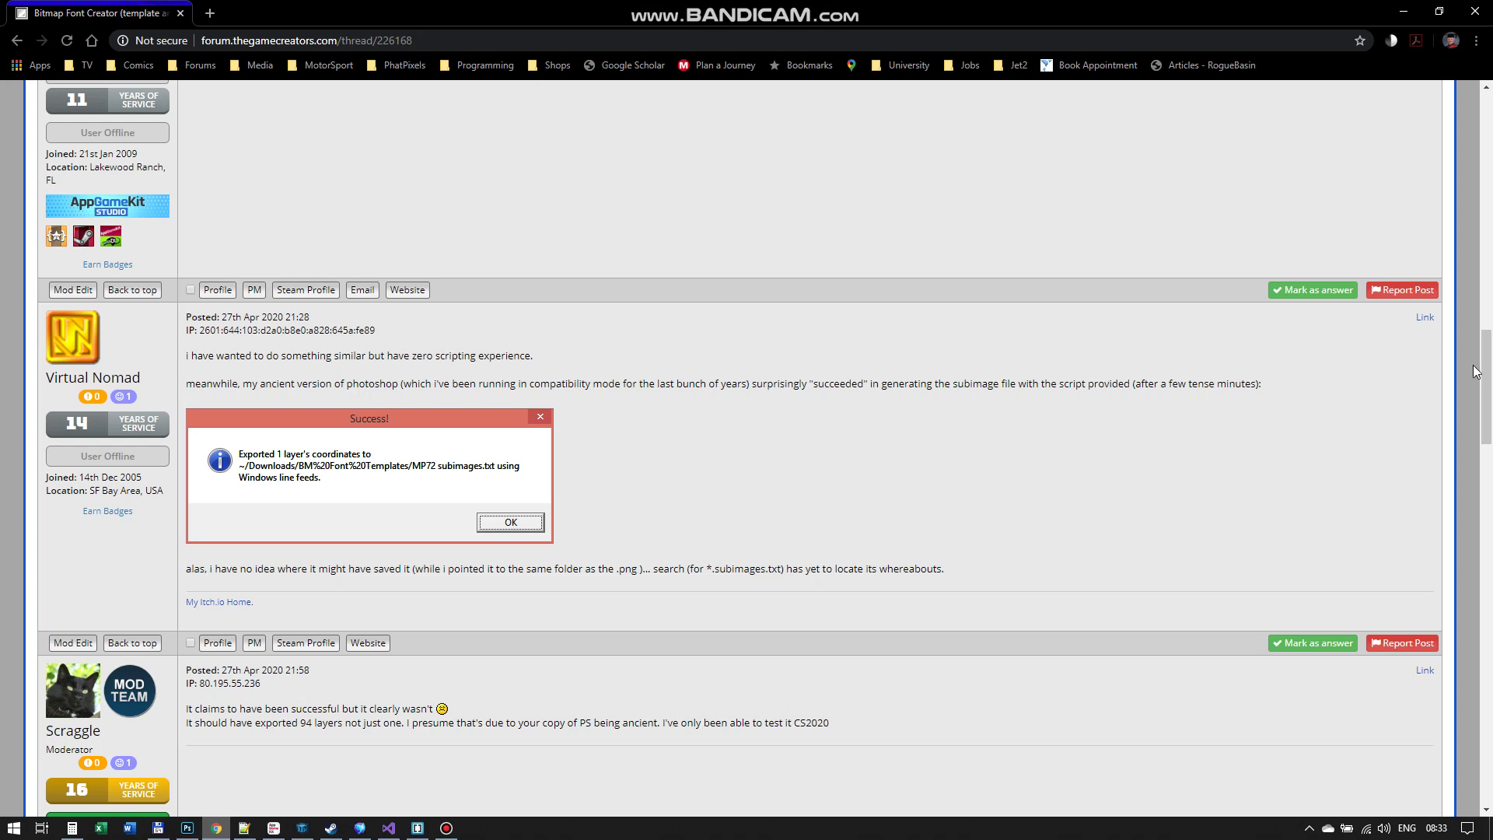
left_click_drag(1486, 383, 1483, 426)
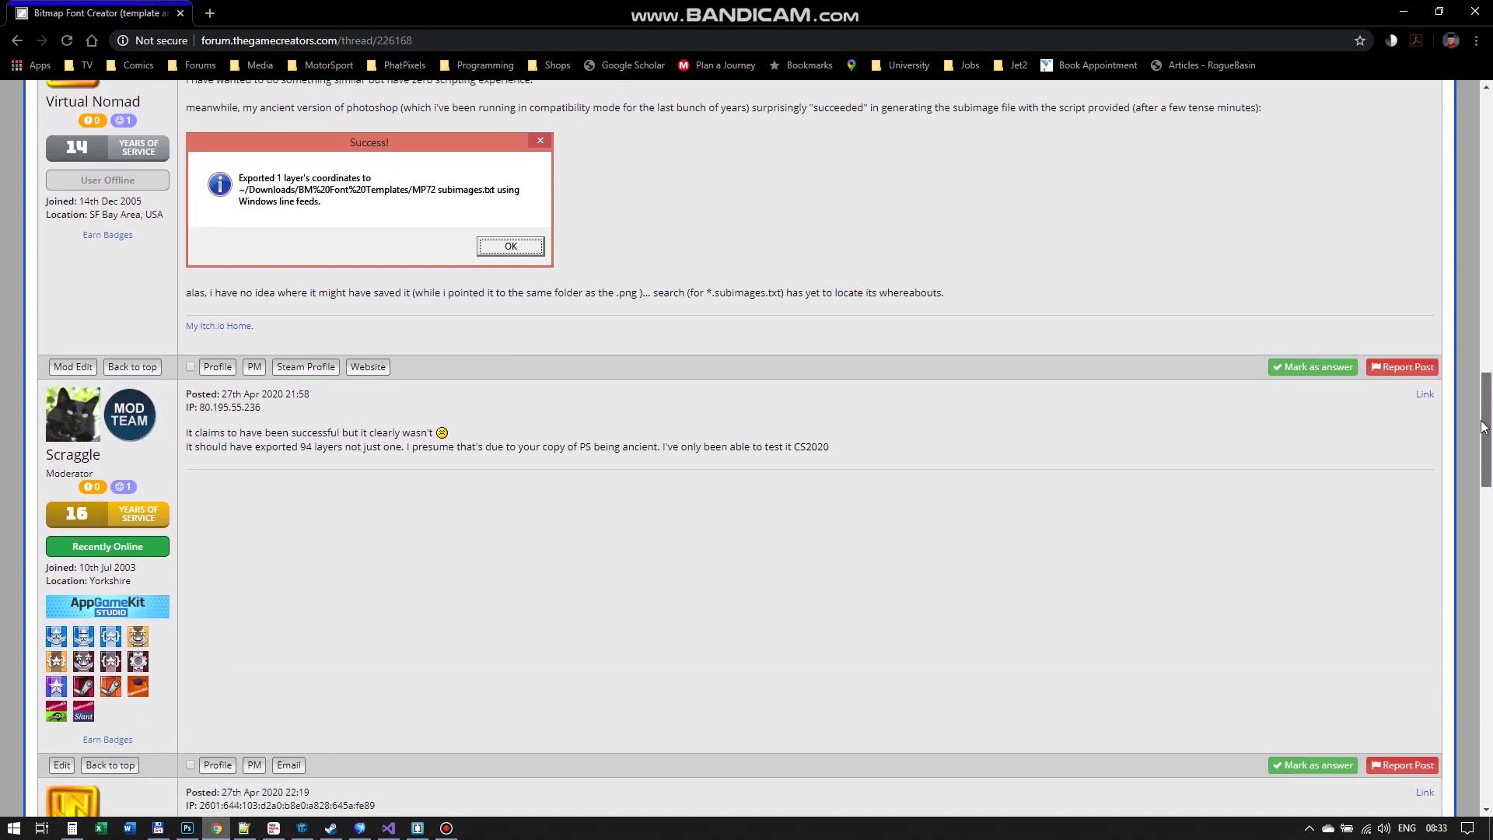
left_click_drag(1486, 426, 1485, 166)
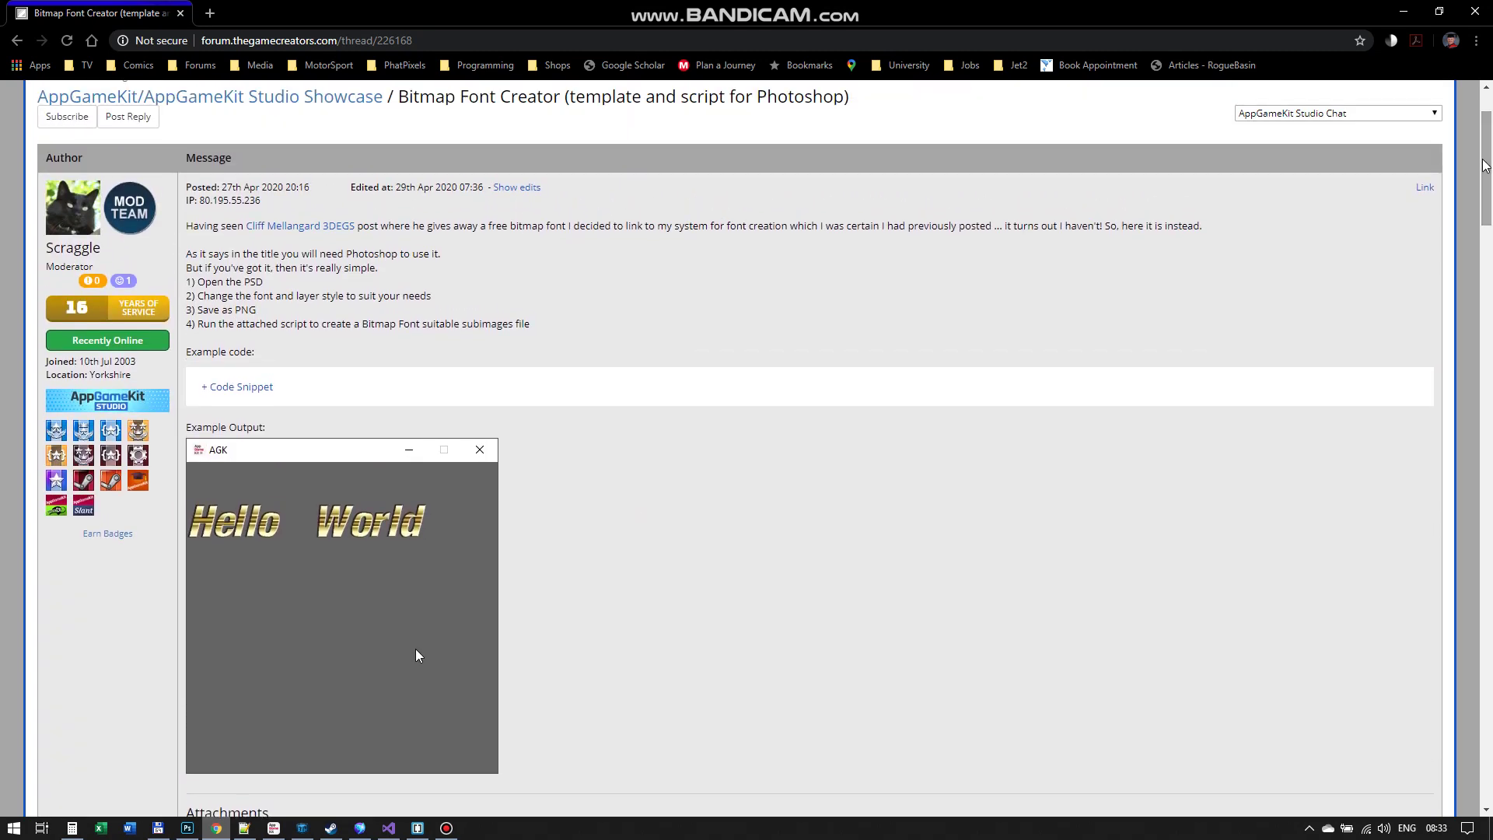